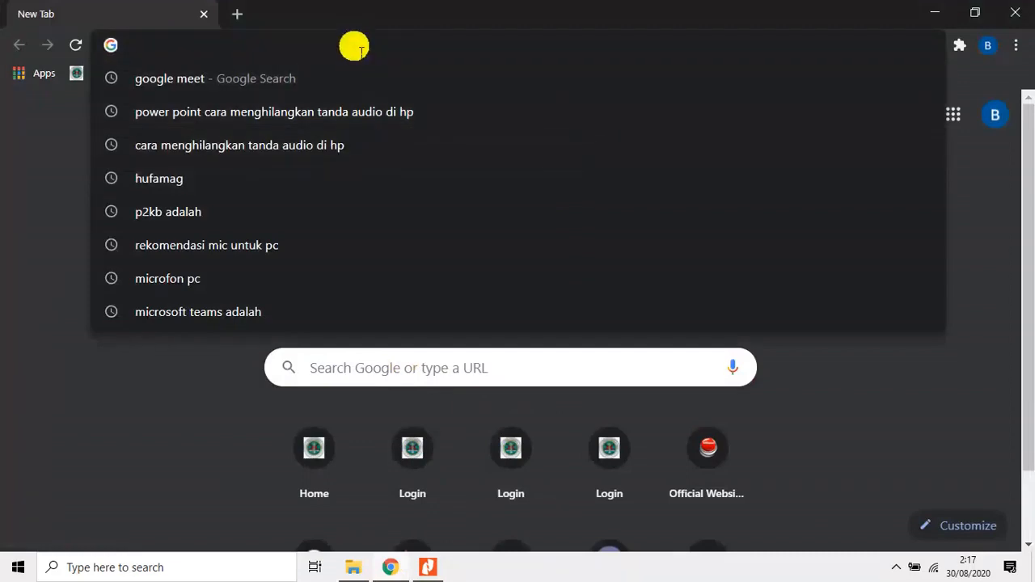
- Open the website simk.patelki.org
{"action": "type", "text": "s"}
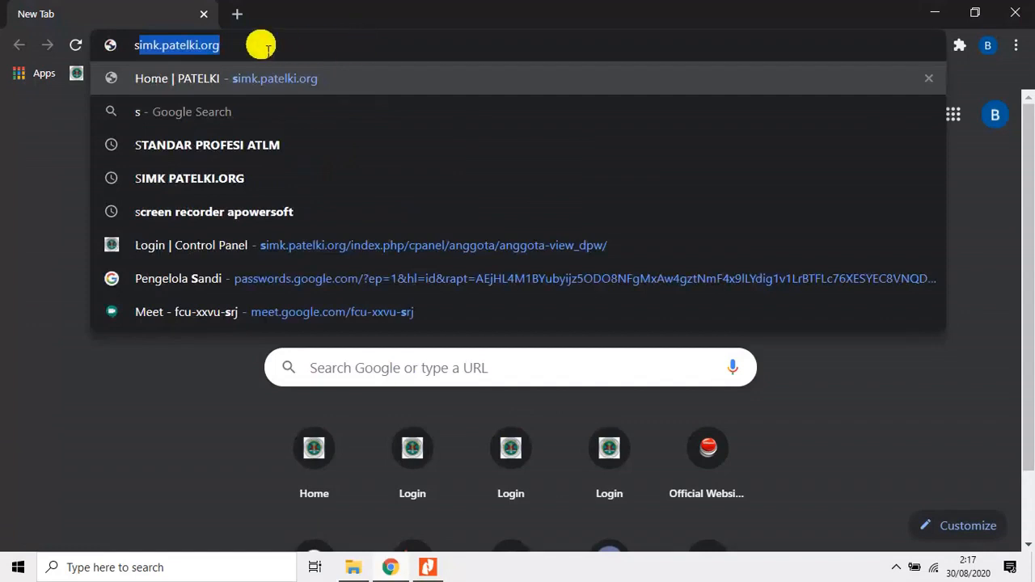
{"action": "key", "text": "Right"}
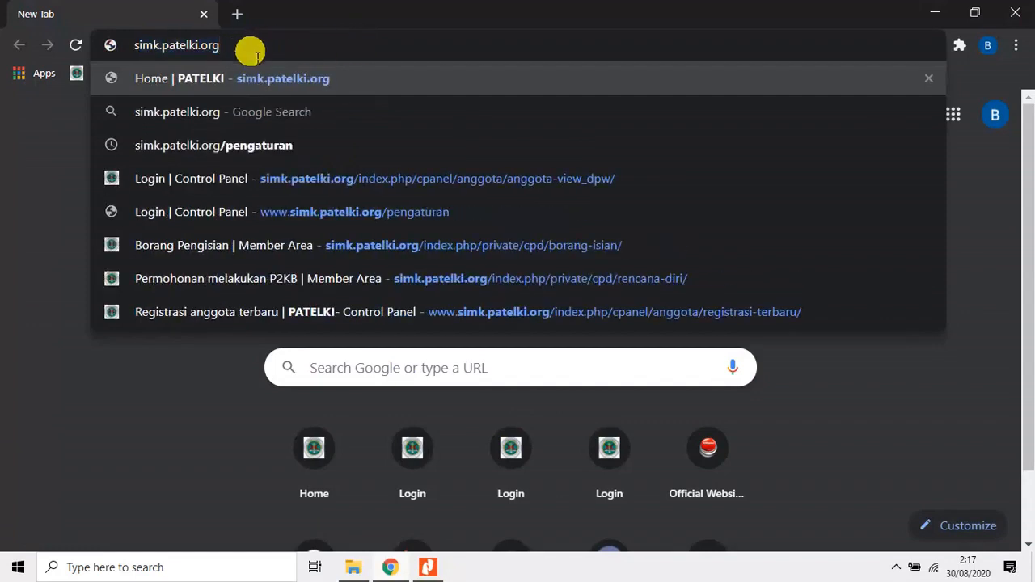
{"action": "key", "text": "Return"}
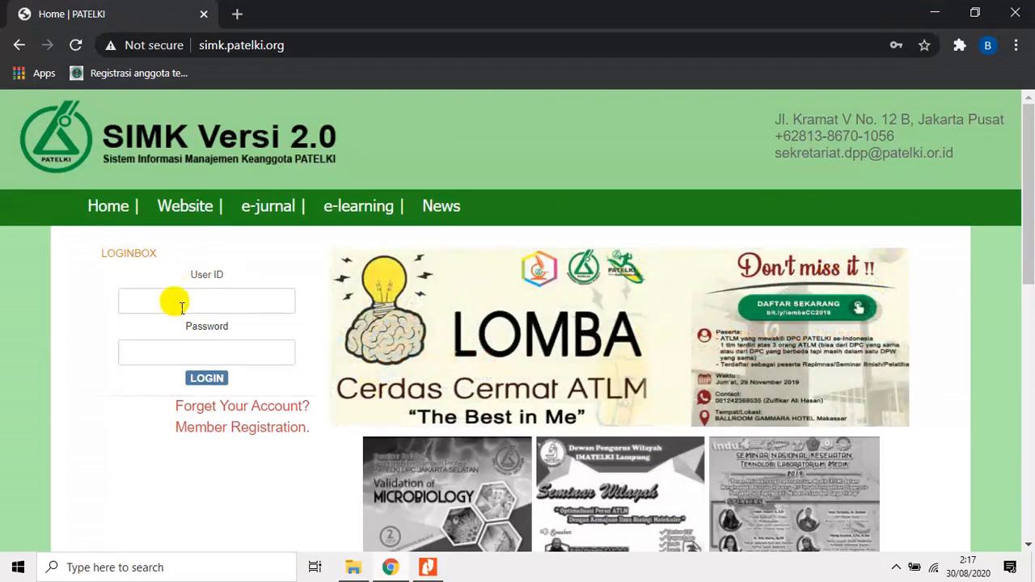
- Log in to the member area with the first saved user ID and its stored account password
{"action": "left_click", "coordinate": [183, 306]}
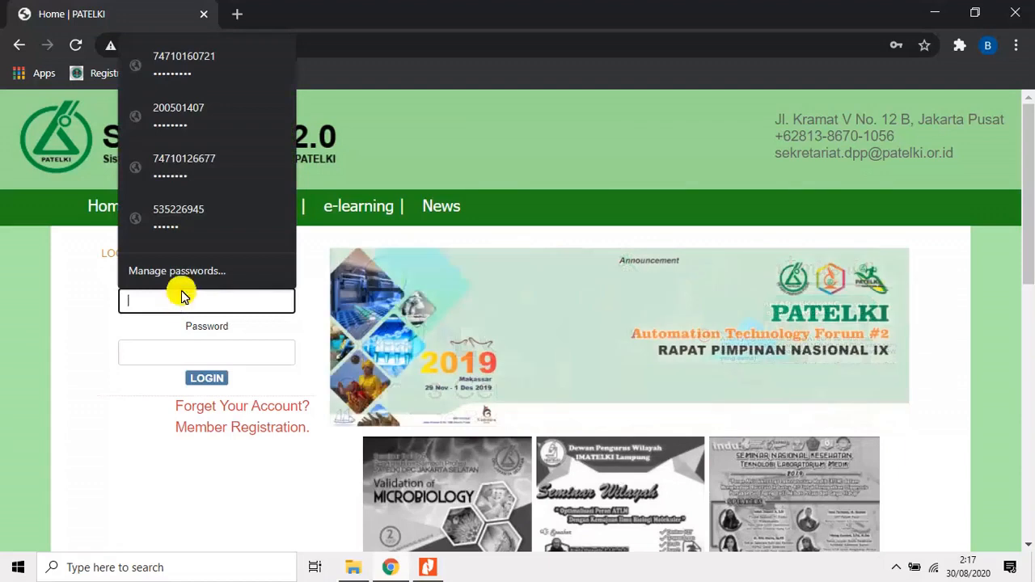
{"action": "left_click", "coordinate": [198, 68]}
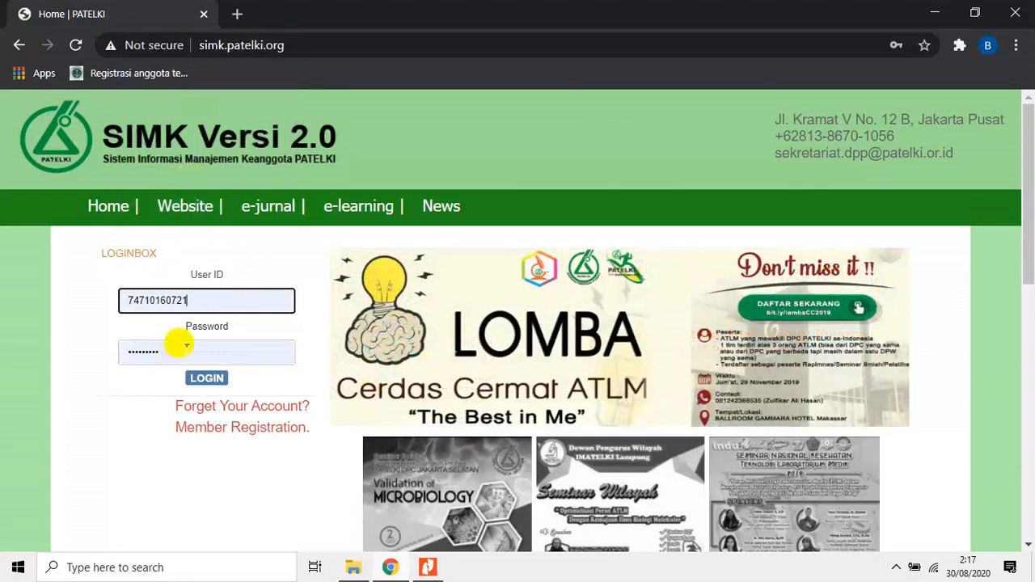
{"action": "left_click", "coordinate": [214, 385]}
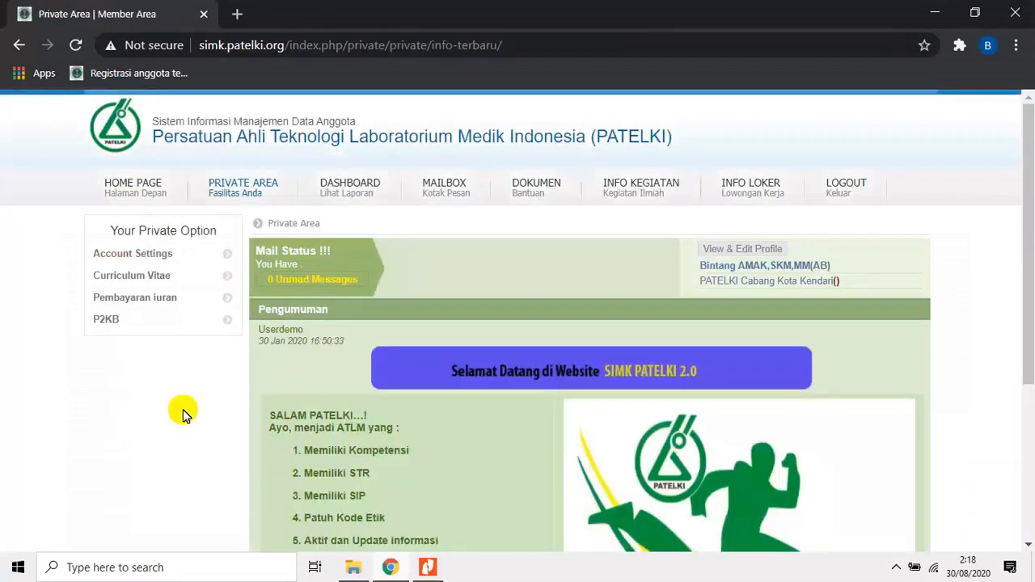
- Expand the P2KB options in the private area and open the Petunjuk Teknis page
{"action": "scroll", "coordinate": [183, 409], "scroll_direction": "down", "scroll_amount": 1}
{"action": "scroll", "coordinate": [183, 410], "scroll_direction": "up", "scroll_amount": 1}
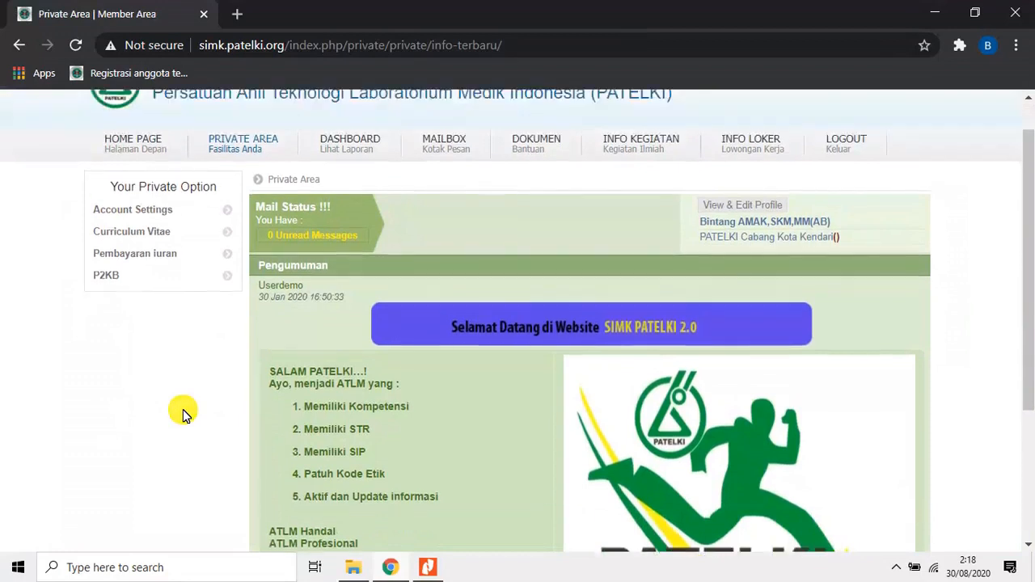
{"action": "scroll", "coordinate": [183, 410], "scroll_direction": "up", "scroll_amount": 1}
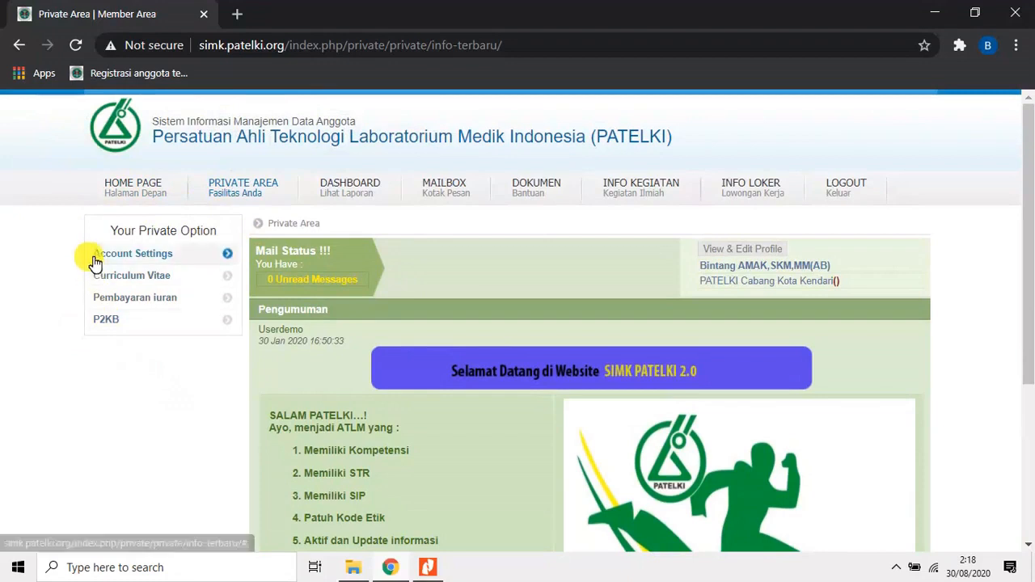
{"action": "left_click", "coordinate": [107, 321]}
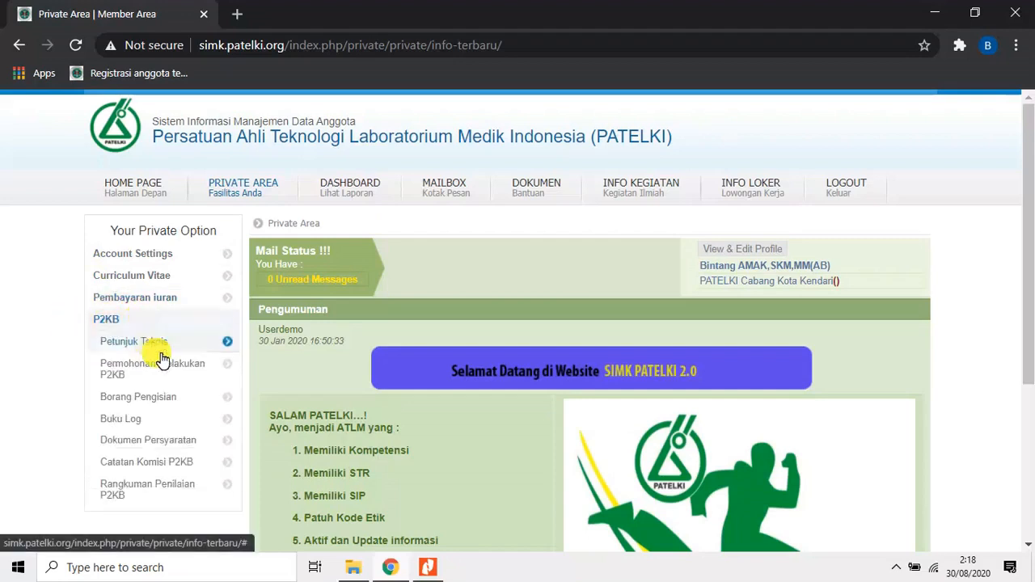
{"action": "scroll", "coordinate": [162, 359], "scroll_direction": "down", "scroll_amount": 1}
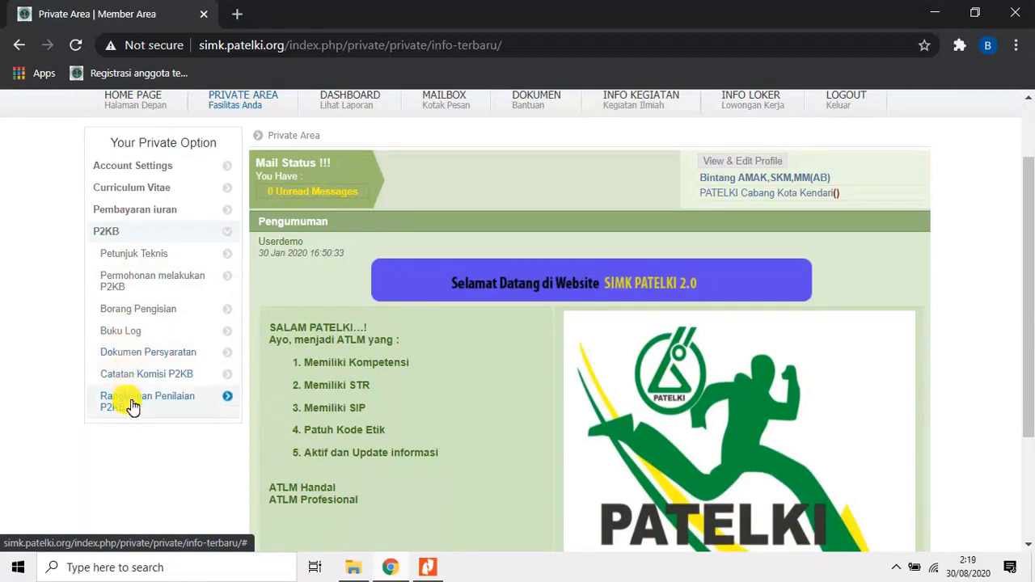
{"action": "left_click", "coordinate": [140, 256]}
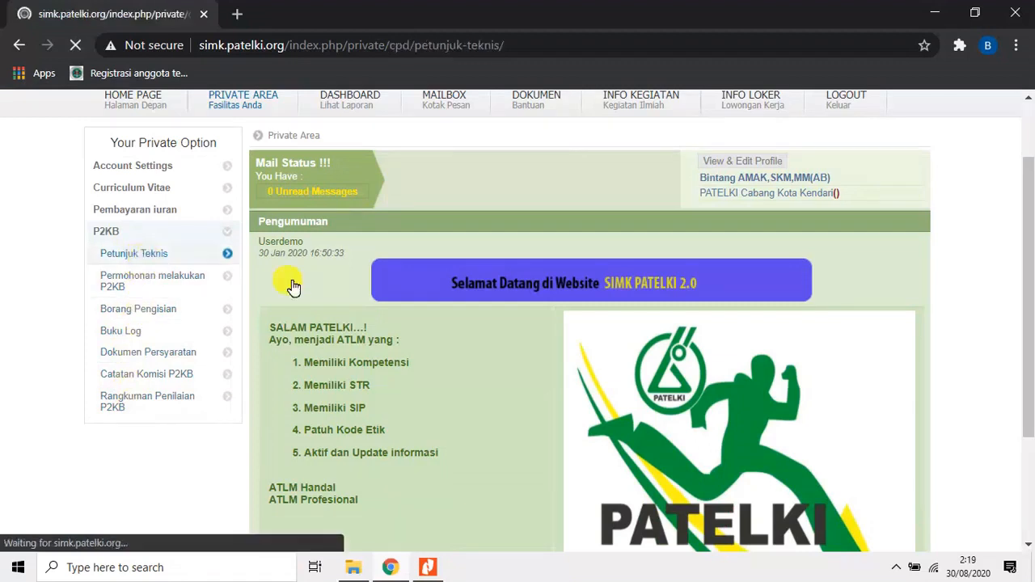
- Read the P2KB technical instructions from Langkah 1 through Langkah 5
{"action": "scroll", "coordinate": [447, 354], "scroll_direction": "down", "scroll_amount": 2}
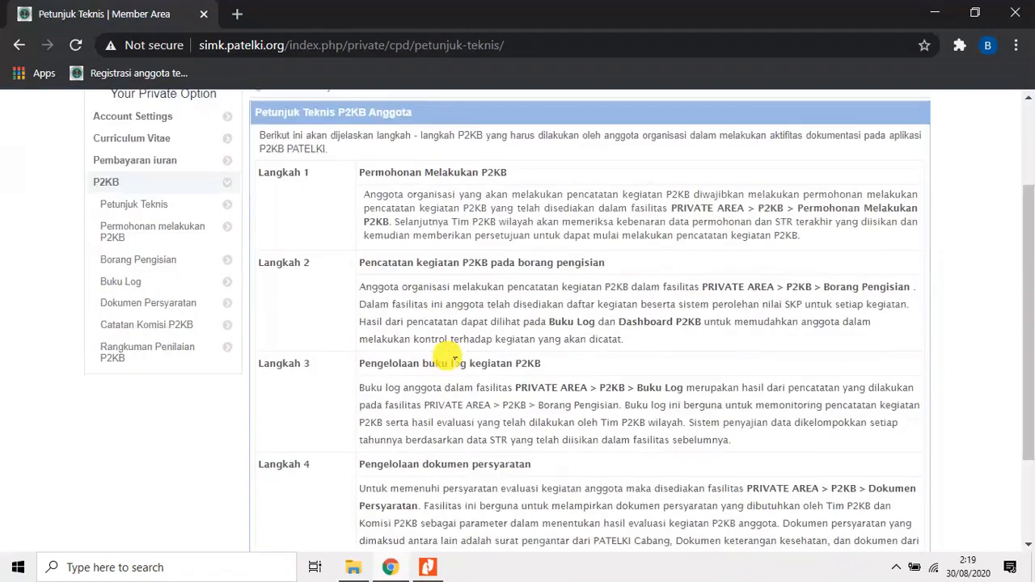
{"action": "scroll", "coordinate": [421, 348], "scroll_direction": "up", "scroll_amount": 1}
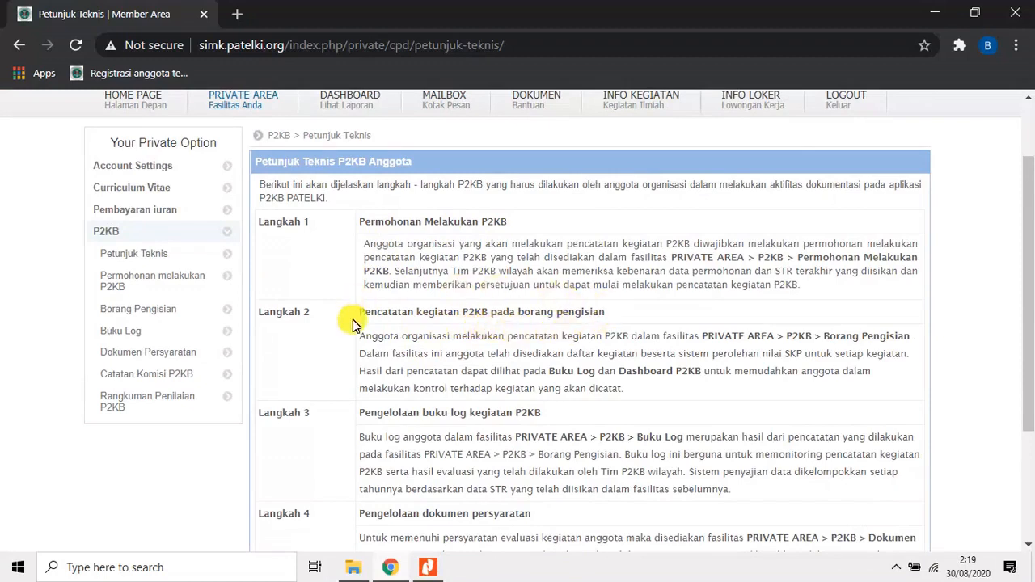
{"action": "scroll", "coordinate": [352, 322], "scroll_direction": "down", "scroll_amount": 1}
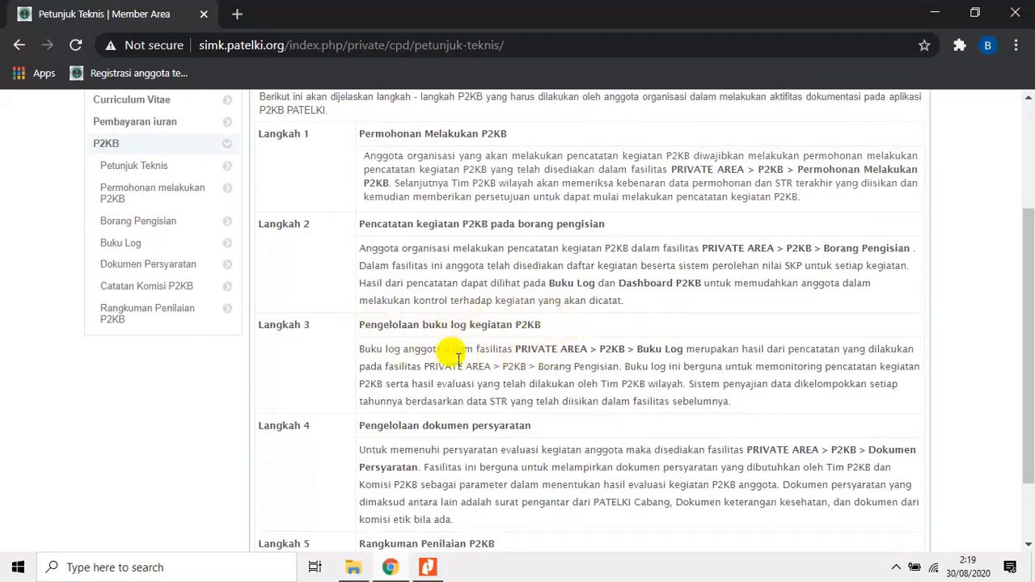
{"action": "scroll", "coordinate": [457, 356], "scroll_direction": "down", "scroll_amount": 1}
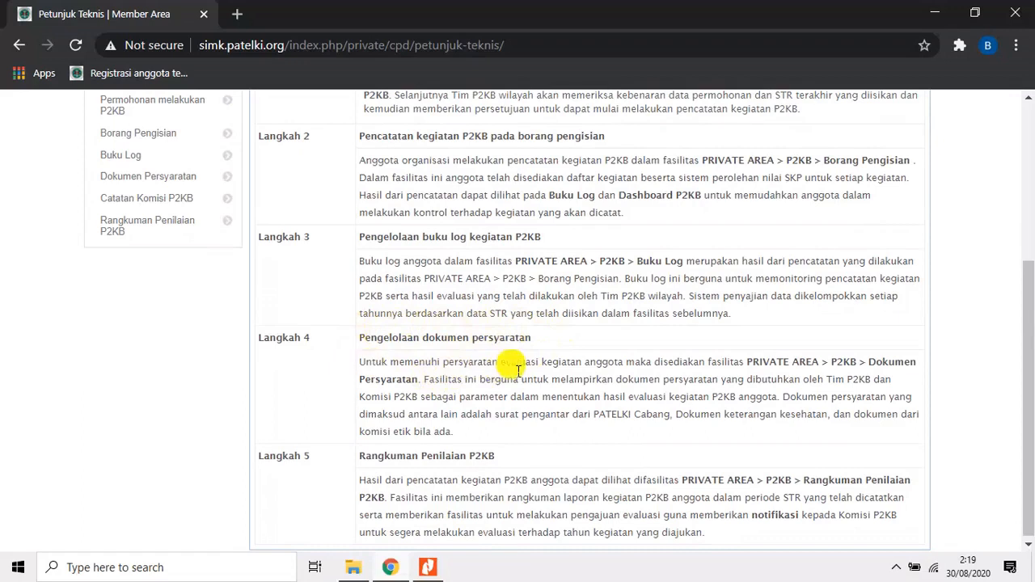
{"action": "scroll", "coordinate": [519, 368], "scroll_direction": "down", "scroll_amount": 1}
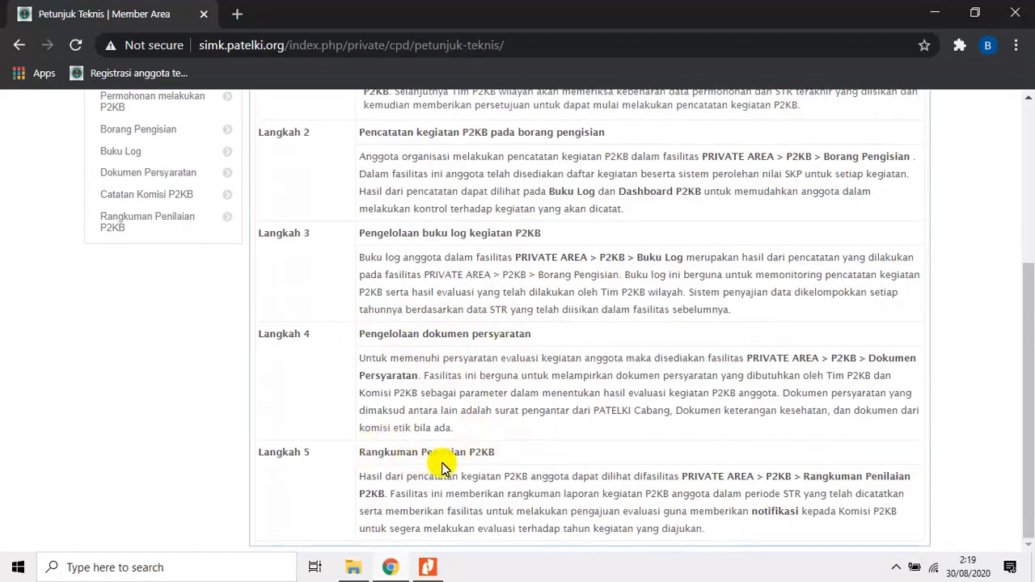
- Open the existing STR entry under Permohonan melakukan P2KB for editing and save the form with its current data
{"action": "scroll", "coordinate": [443, 467], "scroll_direction": "up", "scroll_amount": 4}
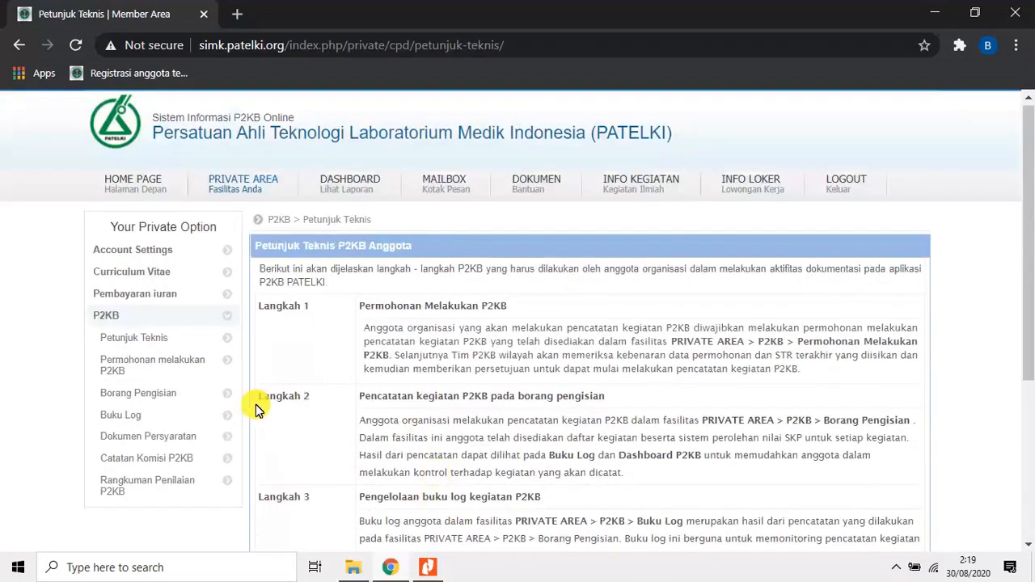
{"action": "left_click", "coordinate": [153, 366]}
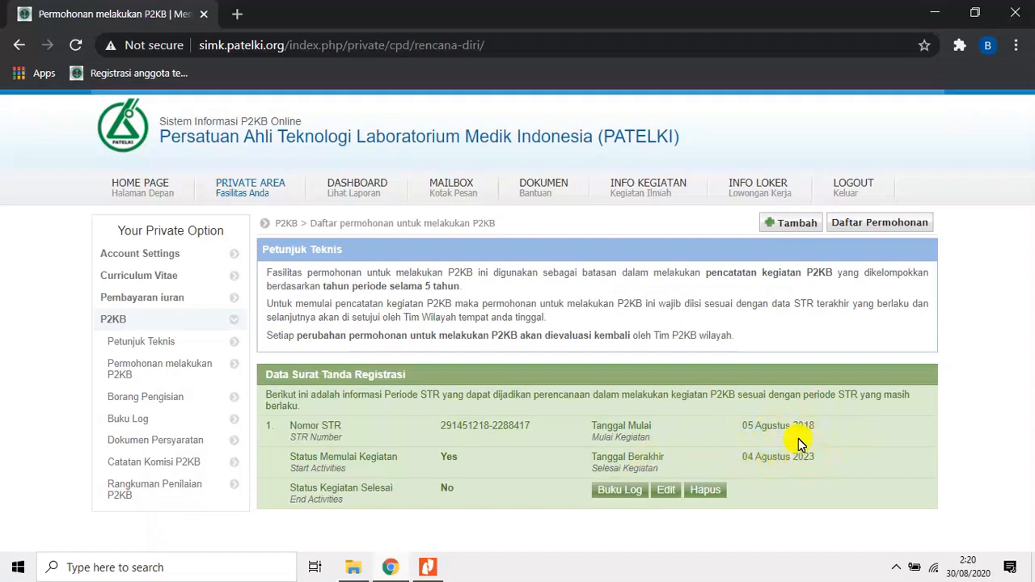
{"action": "left_click", "coordinate": [667, 489]}
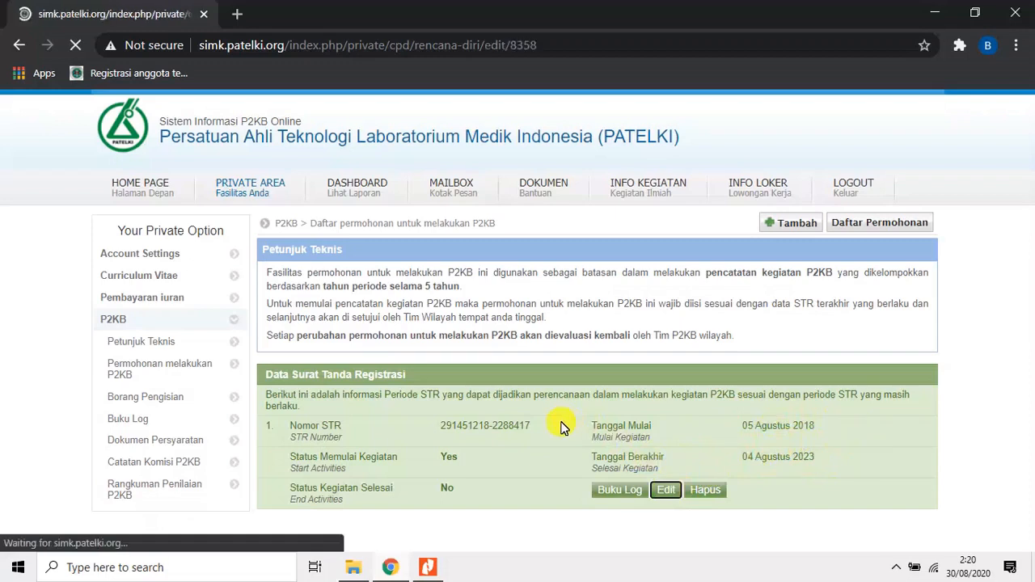
{"action": "scroll", "coordinate": [558, 421], "scroll_direction": "down", "scroll_amount": 2}
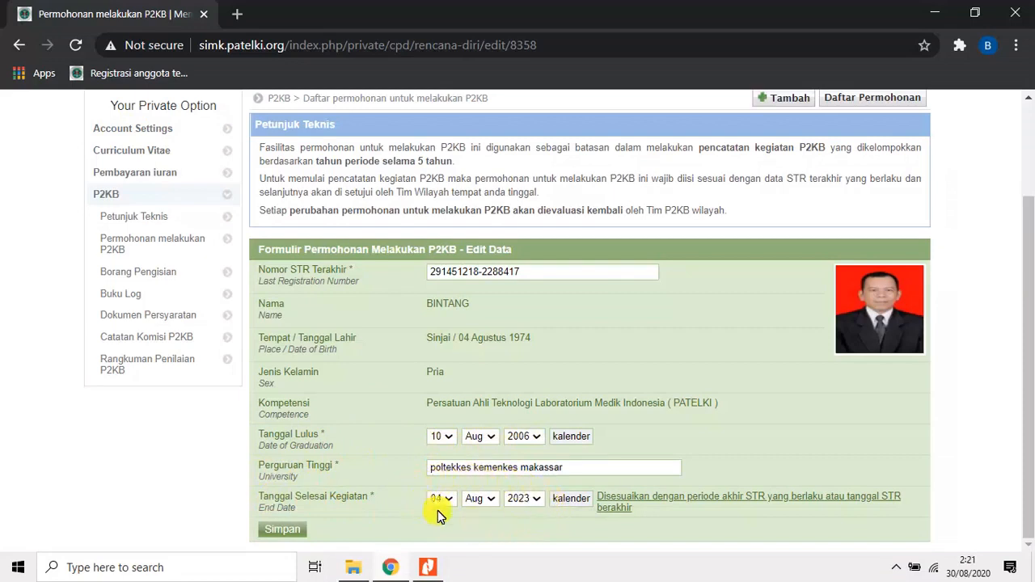
{"action": "left_click", "coordinate": [296, 532]}
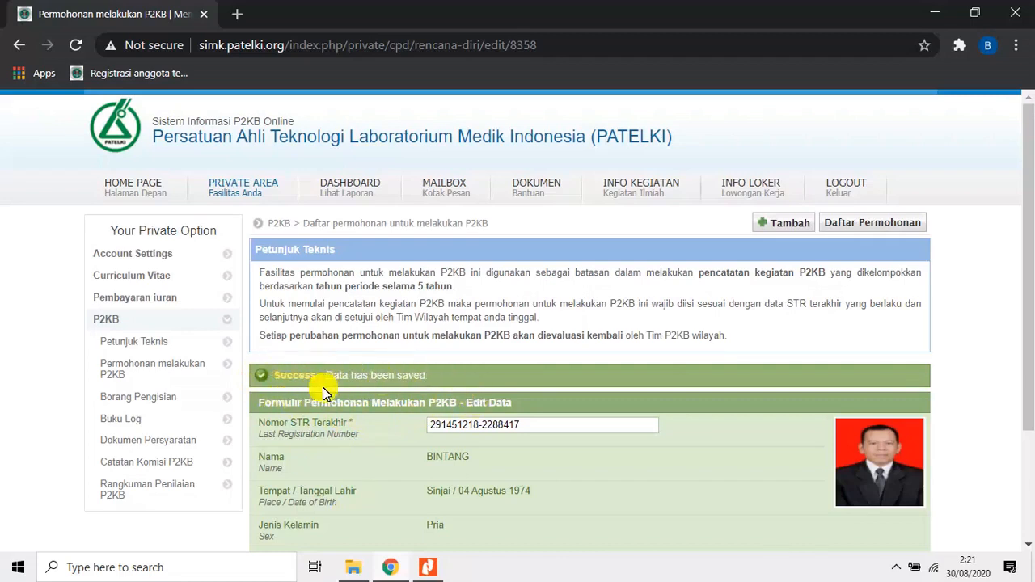
- Open Borang Pengisian and examine the full list of P2KB activities and their domains
{"action": "left_click", "coordinate": [161, 405]}
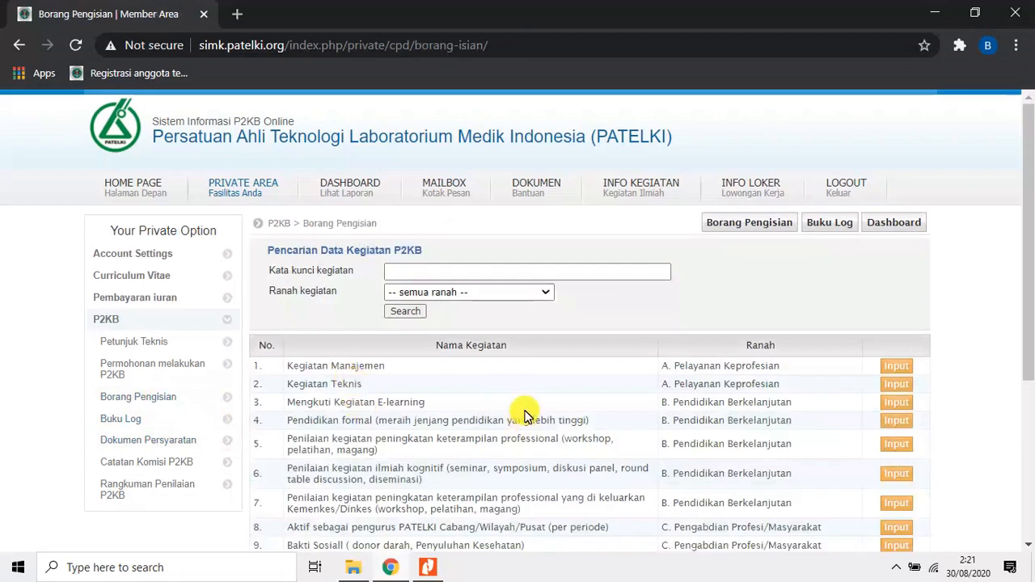
{"action": "scroll", "coordinate": [527, 397], "scroll_direction": "down", "scroll_amount": 3}
{"action": "scroll", "coordinate": [527, 397], "scroll_direction": "down", "scroll_amount": 1}
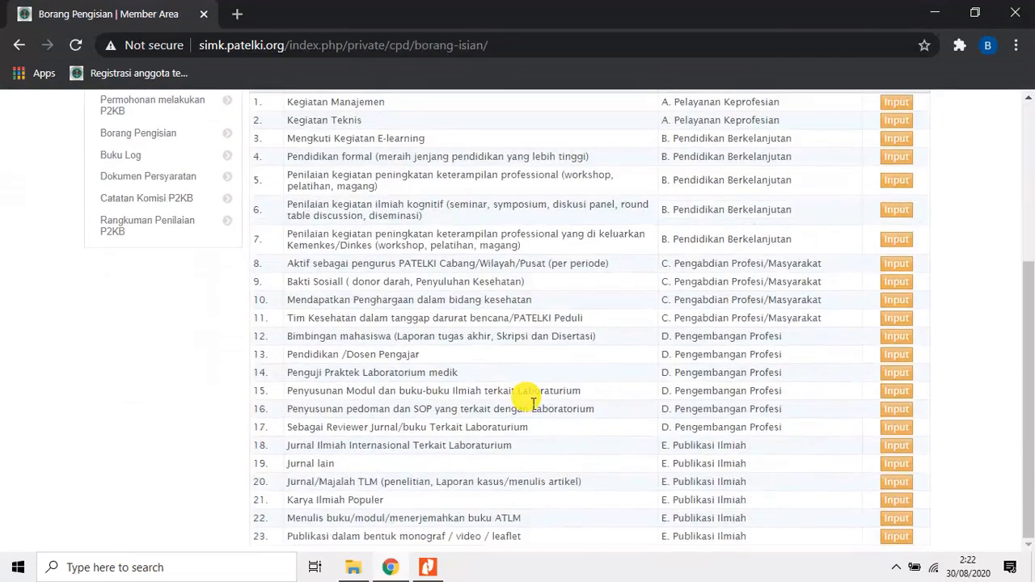
{"action": "scroll", "coordinate": [570, 400], "scroll_direction": "up", "scroll_amount": 2}
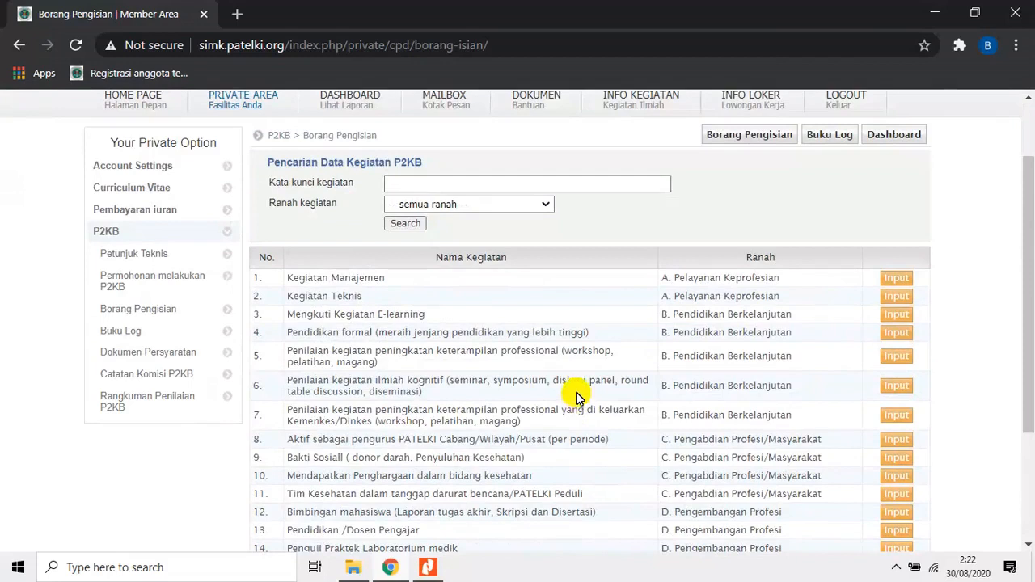
{"action": "scroll", "coordinate": [577, 396], "scroll_direction": "down", "scroll_amount": 2}
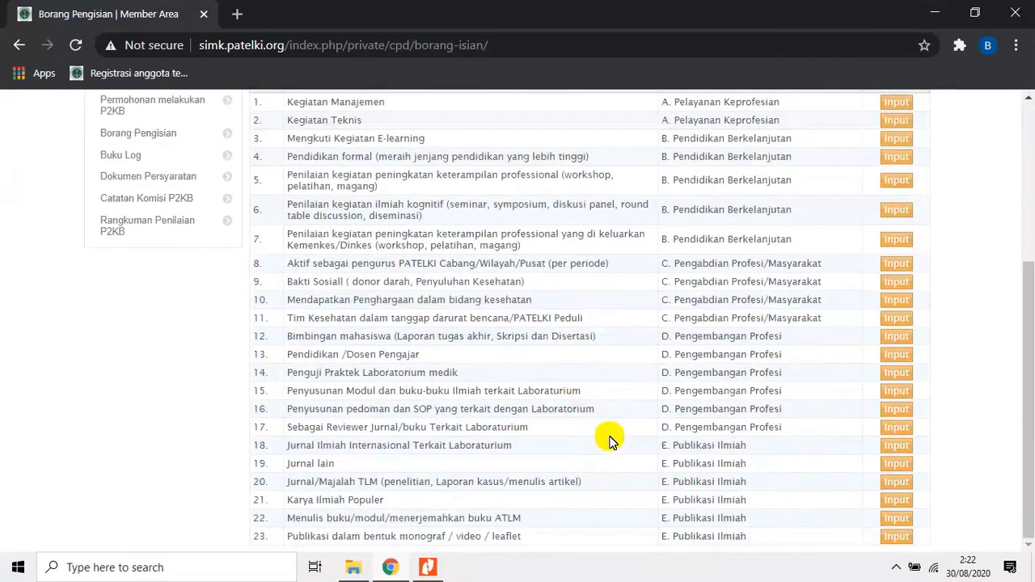
{"action": "scroll", "coordinate": [608, 435], "scroll_direction": "up", "scroll_amount": 2}
{"action": "scroll", "coordinate": [613, 432], "scroll_direction": "down", "scroll_amount": 2}
{"action": "scroll", "coordinate": [615, 429], "scroll_direction": "up", "scroll_amount": 2}
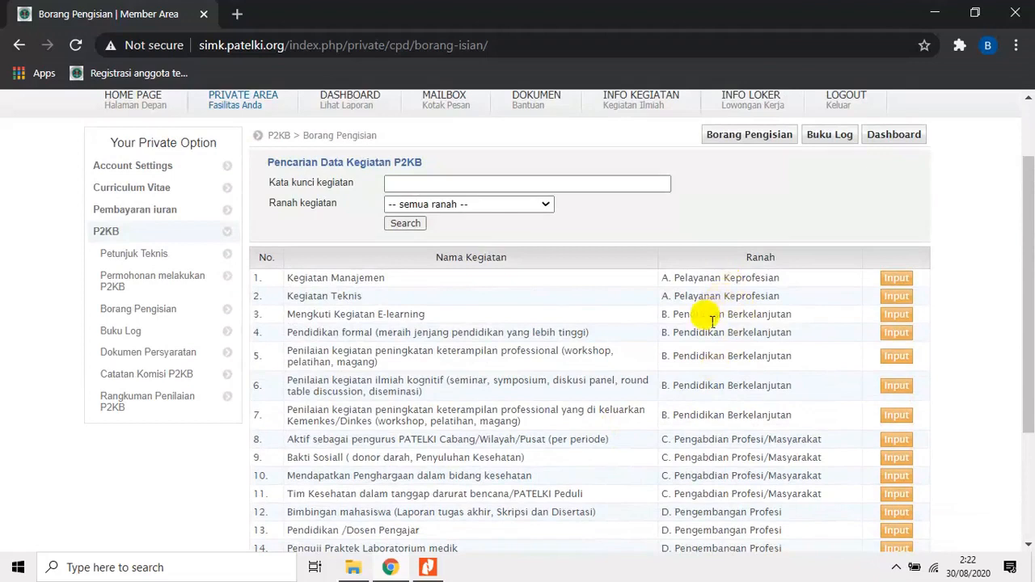
{"action": "scroll", "coordinate": [705, 315], "scroll_direction": "down", "scroll_amount": 2}
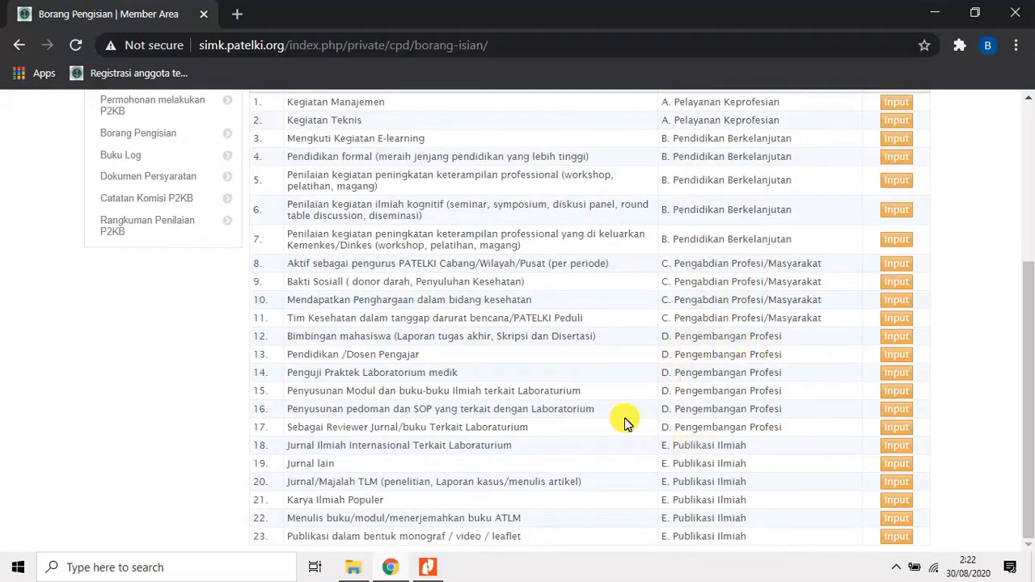
- Filter the P2KB activity list by the domain A. Pelayanan Keprofesian
{"action": "scroll", "coordinate": [620, 422], "scroll_direction": "up", "scroll_amount": 2}
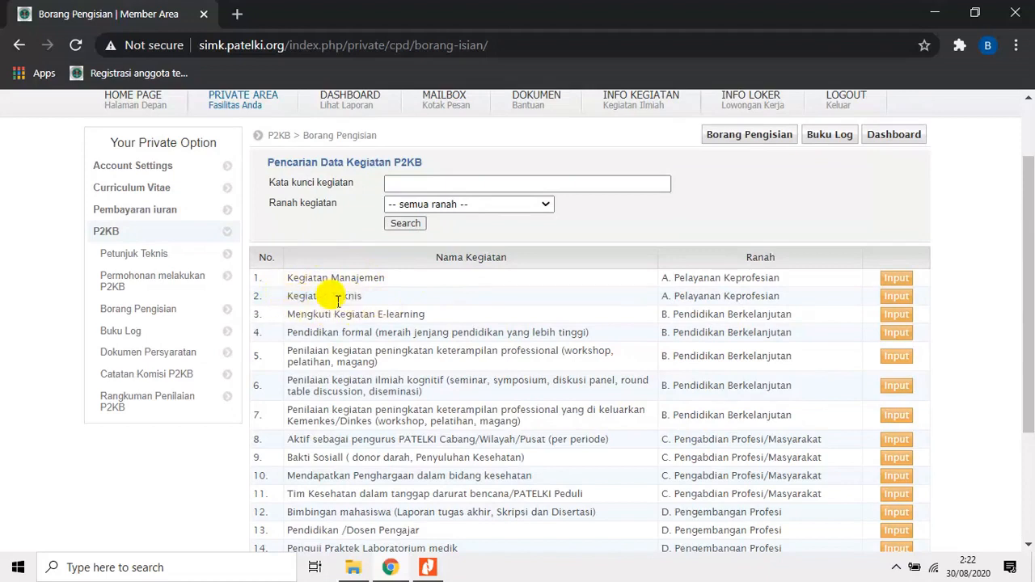
{"action": "left_click", "coordinate": [544, 208]}
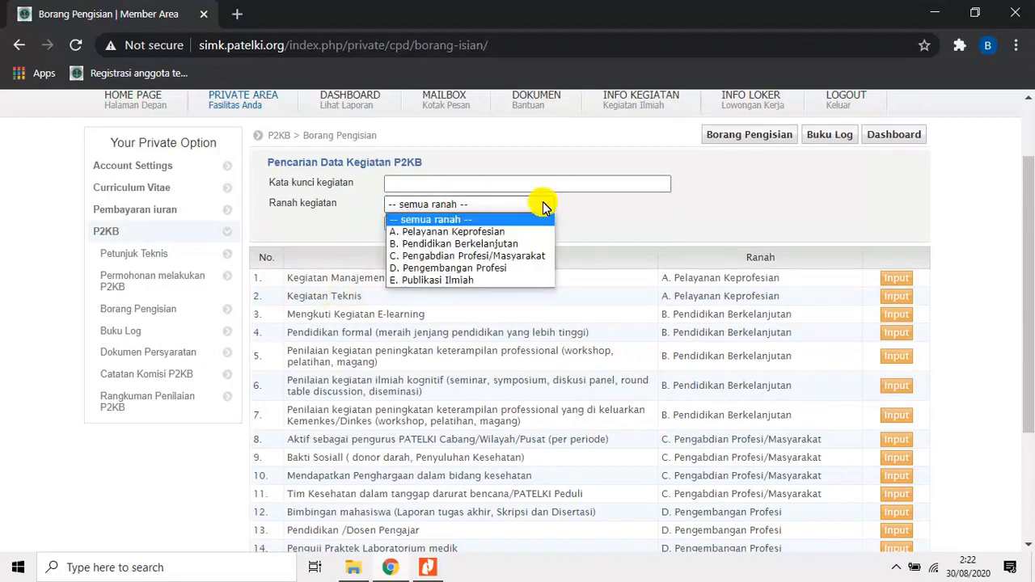
{"action": "left_click", "coordinate": [513, 233]}
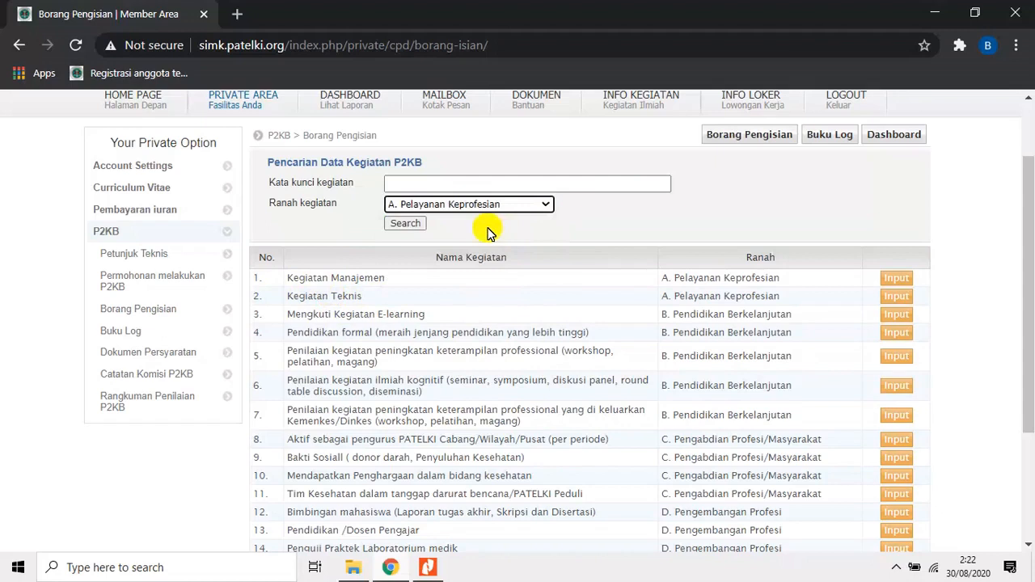
{"action": "left_click", "coordinate": [417, 226]}
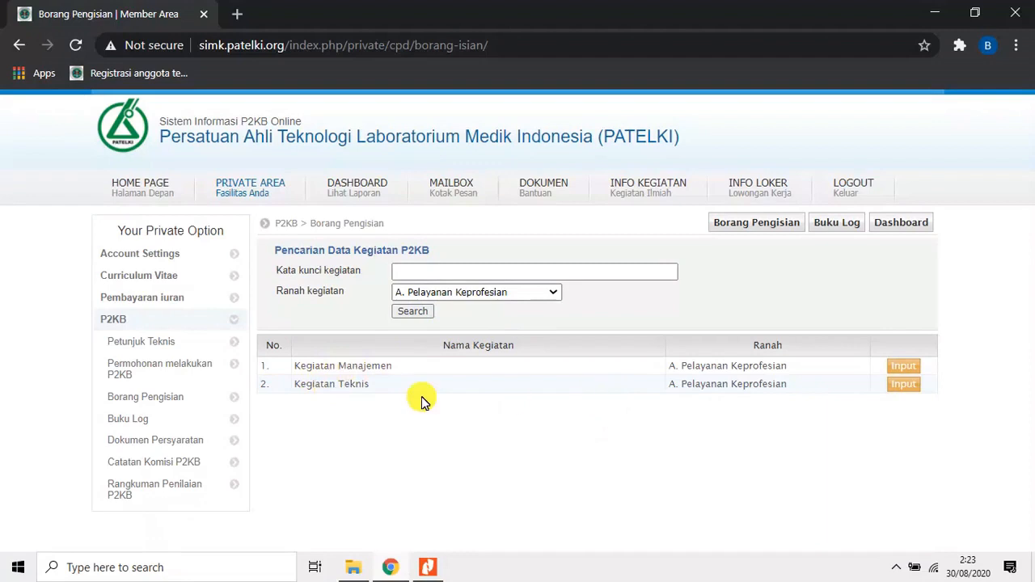
- Open the input form for Kegiatan Teknis and set Institusi Pelayanan to RSUD Kota Kendari
{"action": "left_click", "coordinate": [902, 385]}
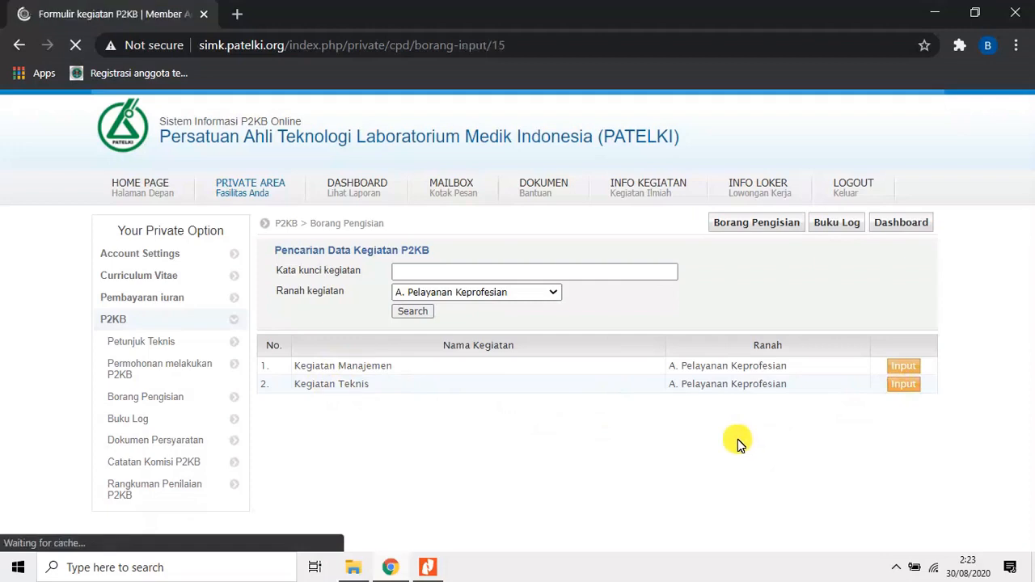
{"action": "scroll", "coordinate": [702, 411], "scroll_direction": "down", "scroll_amount": 1}
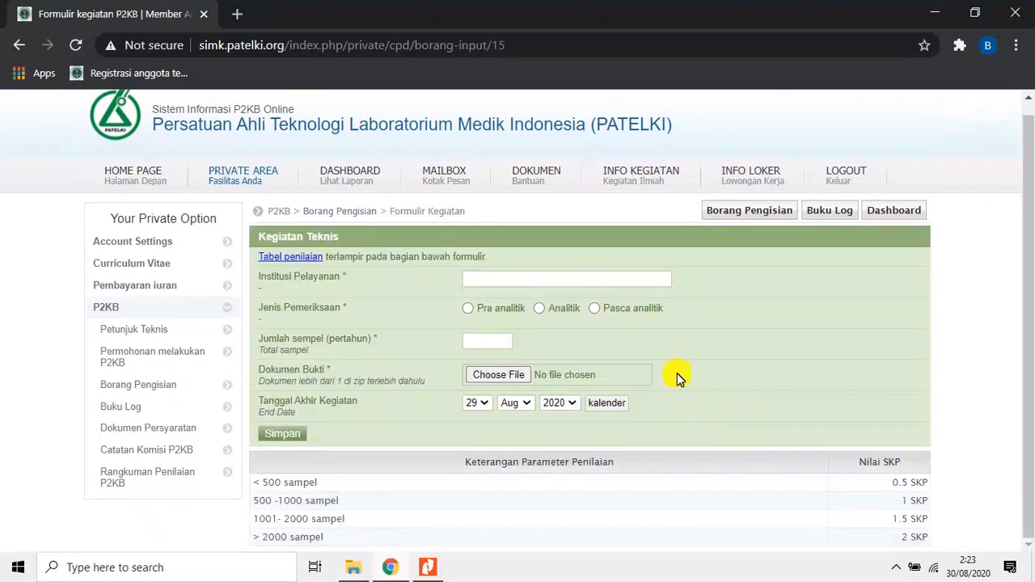
{"action": "left_click", "coordinate": [486, 279]}
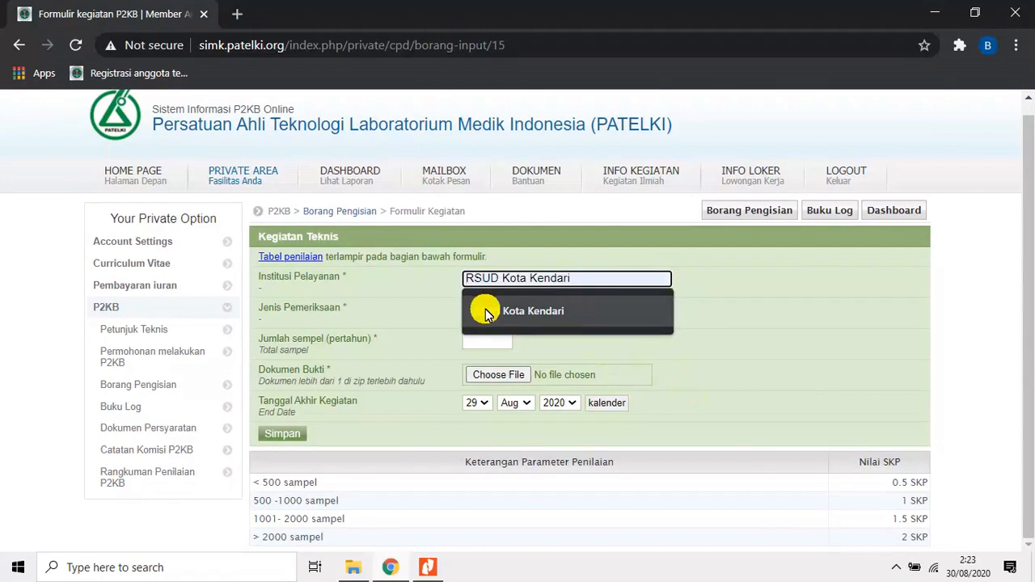
{"action": "left_click", "coordinate": [486, 312]}
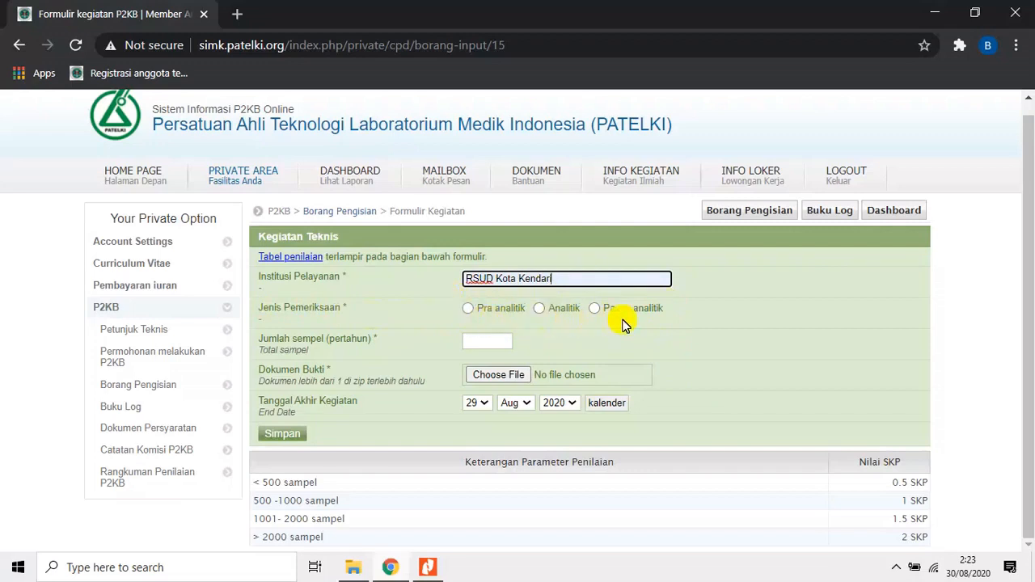
- Choose Pra analitik as Jenis Pemeriksaan, check the PRA total in the Nitro Pro daily activity report, and set Jumlah sempel to 188
{"action": "left_click", "coordinate": [467, 310]}
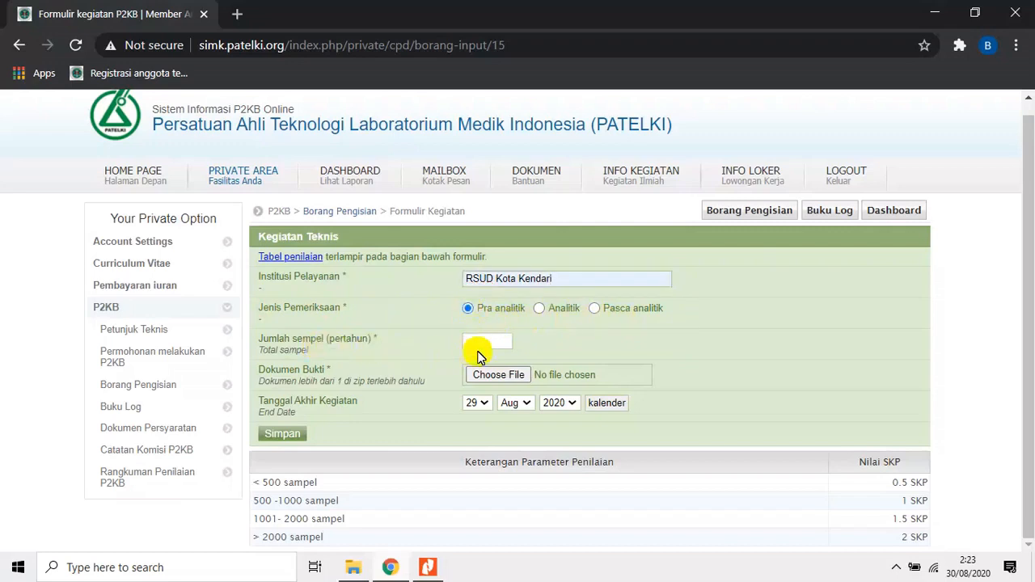
{"action": "left_click", "coordinate": [427, 567]}
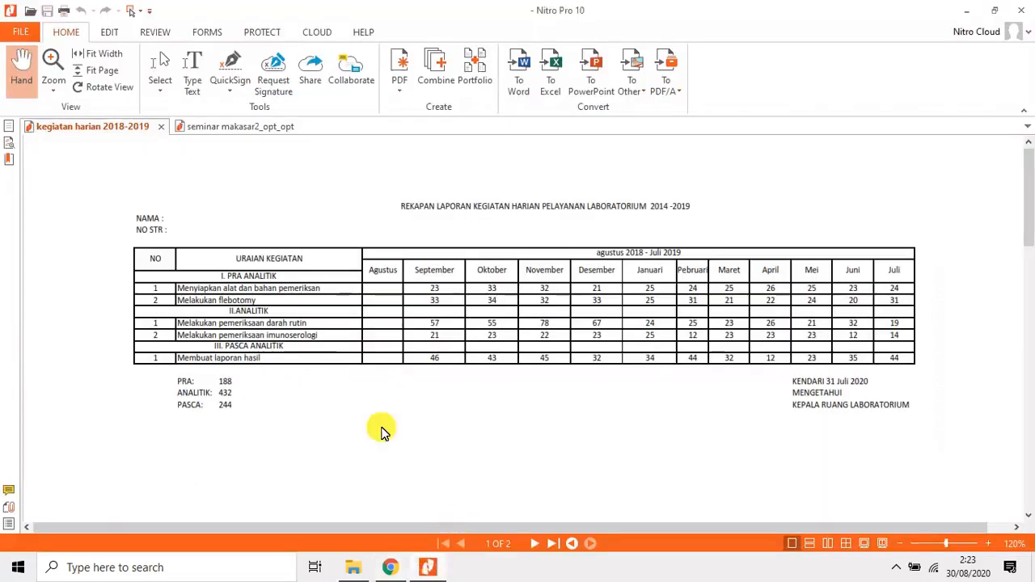
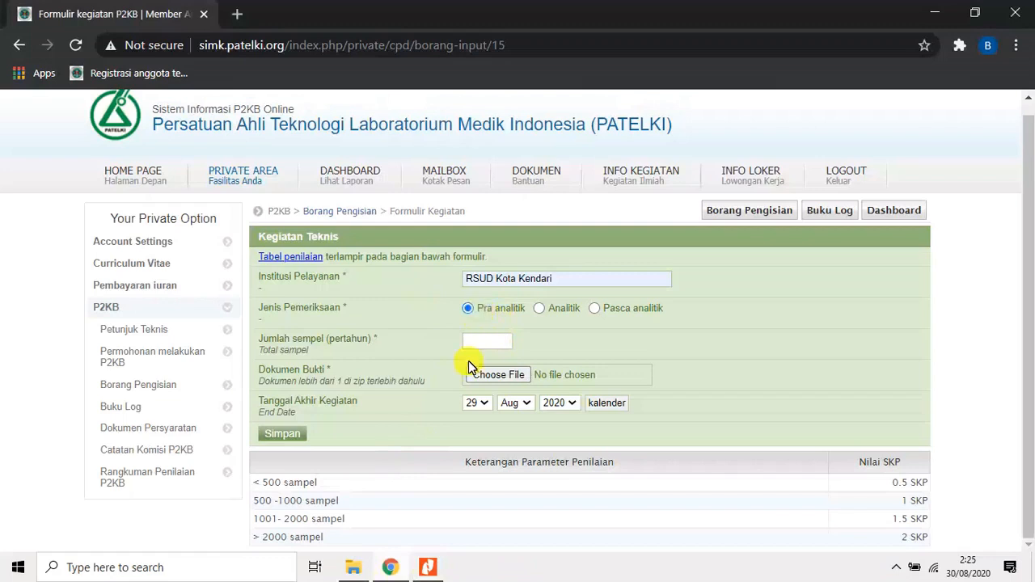
{"action": "left_click", "coordinate": [428, 567]}
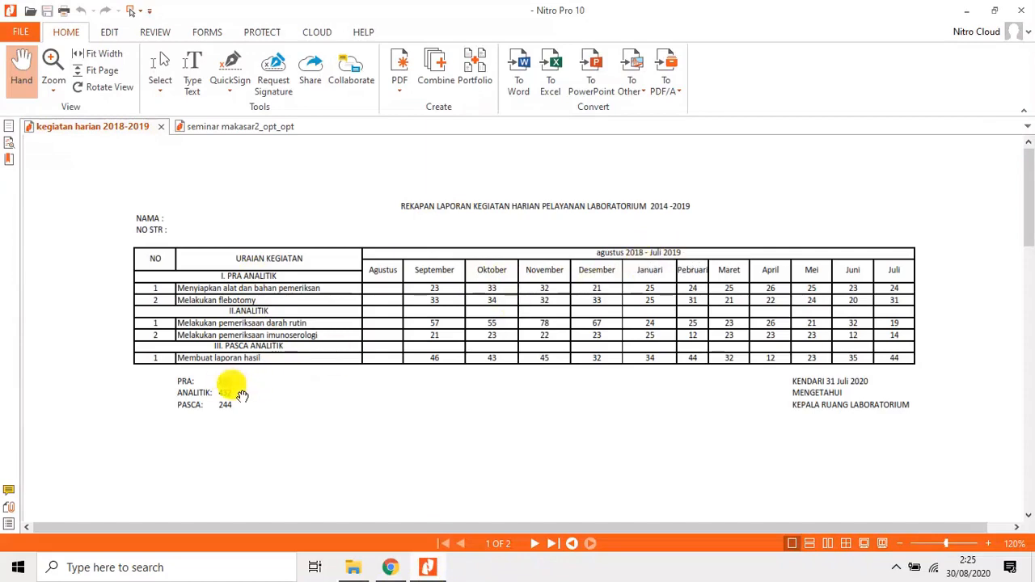
{"action": "left_click", "coordinate": [393, 567]}
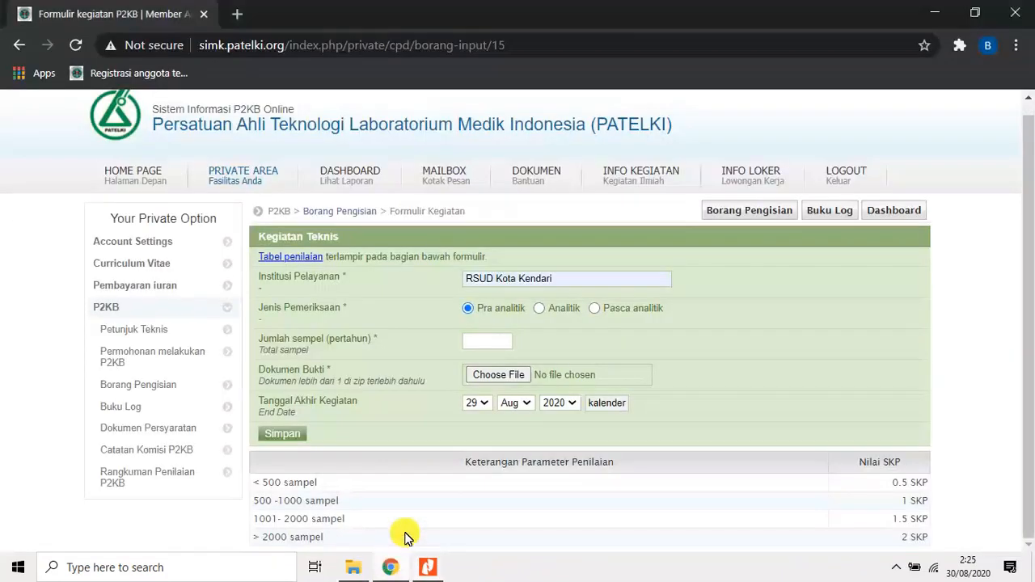
{"action": "left_click", "coordinate": [486, 344]}
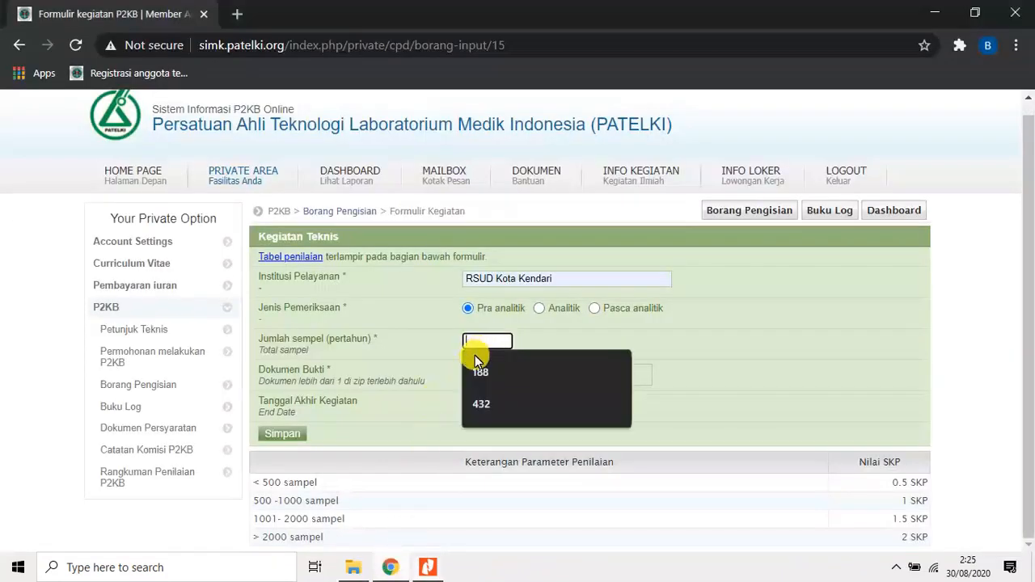
{"action": "left_click", "coordinate": [478, 371]}
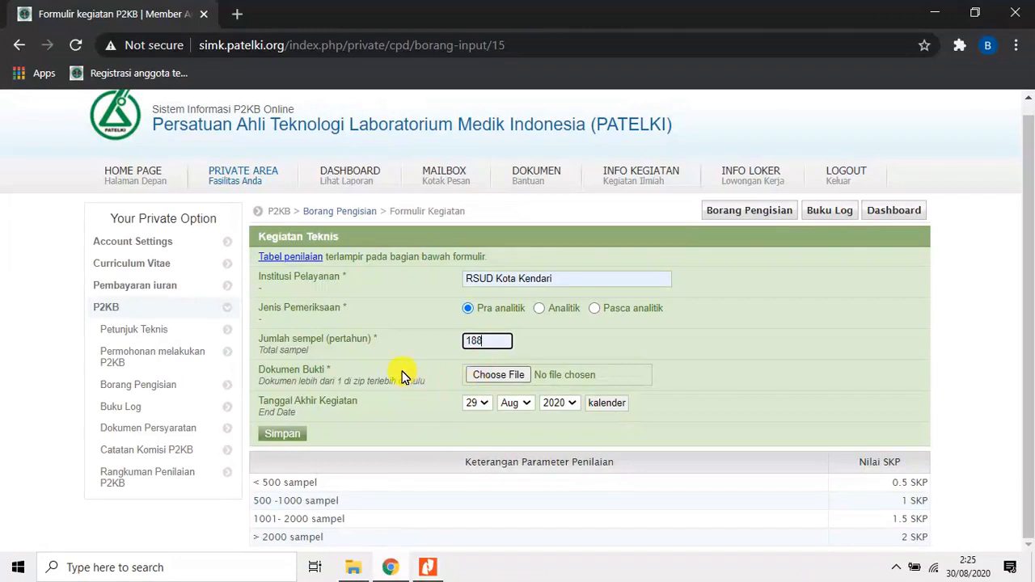
- Attach the PDF kegiatan harian 2018-2019 from Documents as Dokumen Bukti for the Pra analitik entry
{"action": "left_click", "coordinate": [495, 374]}
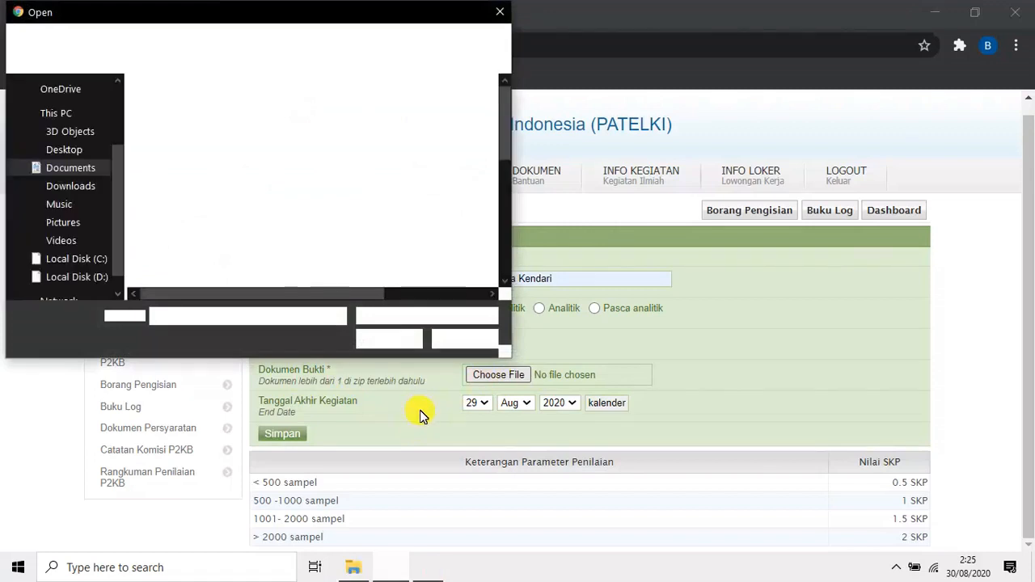
{"action": "scroll", "coordinate": [284, 211], "scroll_direction": "down", "scroll_amount": 5}
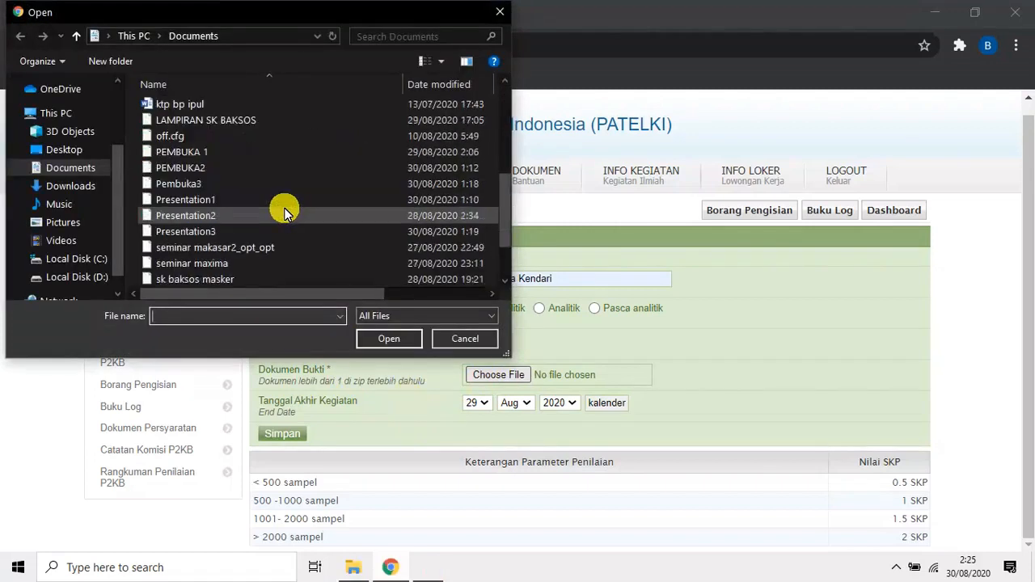
{"action": "scroll", "coordinate": [285, 212], "scroll_direction": "down", "scroll_amount": 2}
{"action": "scroll", "coordinate": [285, 212], "scroll_direction": "up", "scroll_amount": 1}
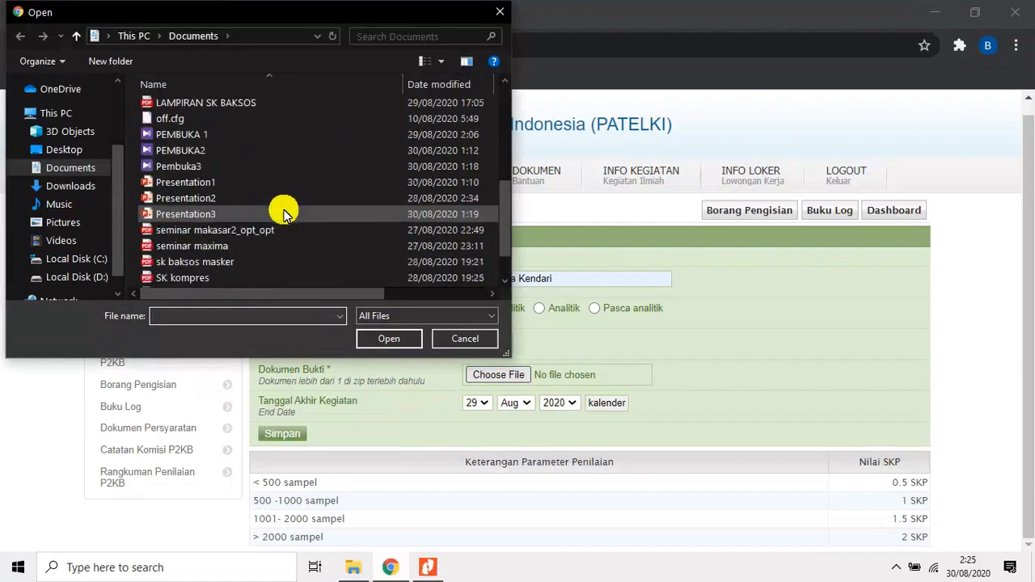
{"action": "scroll", "coordinate": [281, 210], "scroll_direction": "up", "scroll_amount": 2}
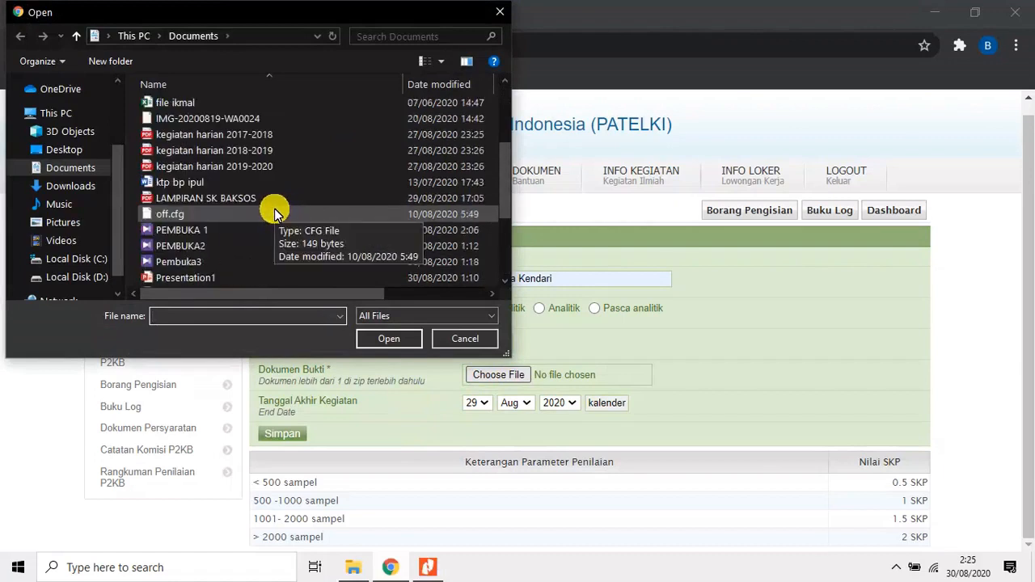
{"action": "left_click", "coordinate": [263, 153]}
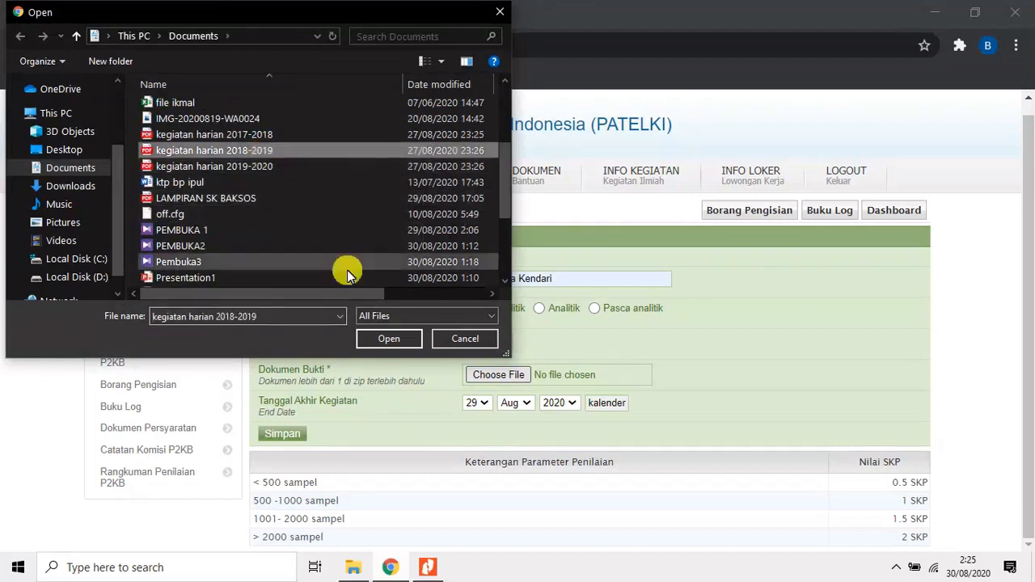
{"action": "left_click", "coordinate": [383, 338]}
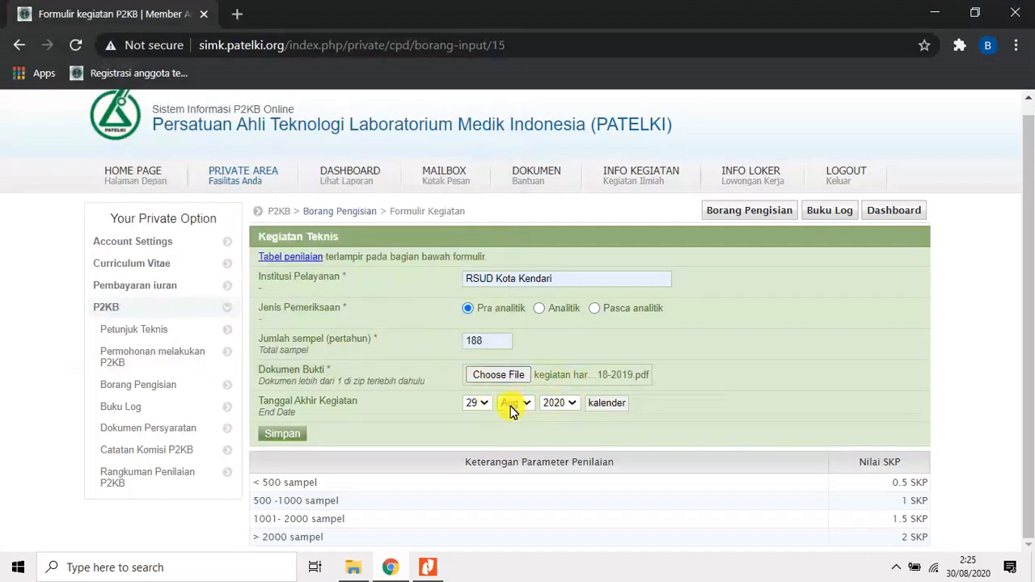
- Check the reporting period in the Nitro Pro report, set Tanggal Akhir Kegiatan to 31 Jul 2019, and save the Pra analitik entry
{"action": "left_click", "coordinate": [427, 567]}
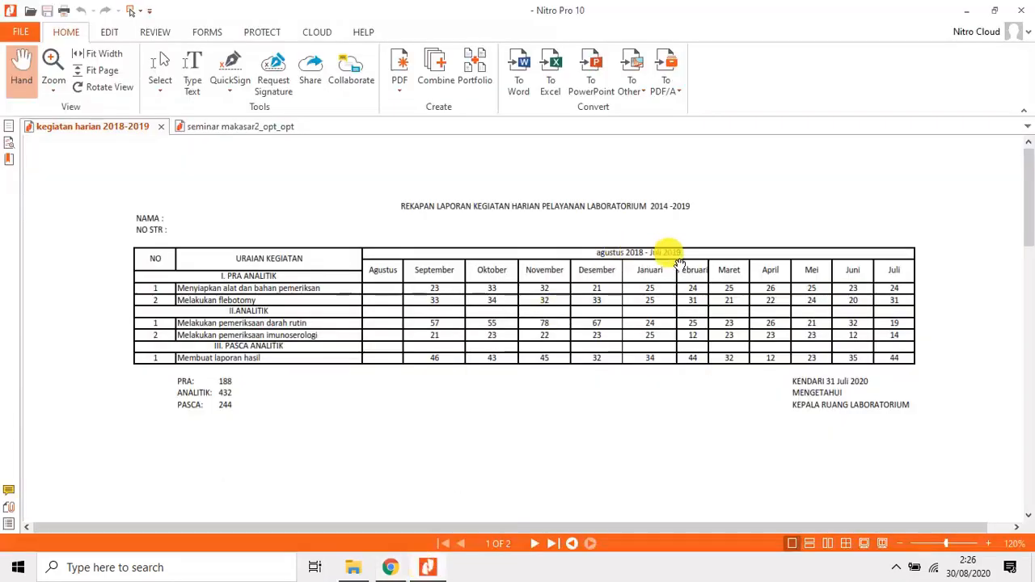
{"action": "left_click", "coordinate": [394, 566]}
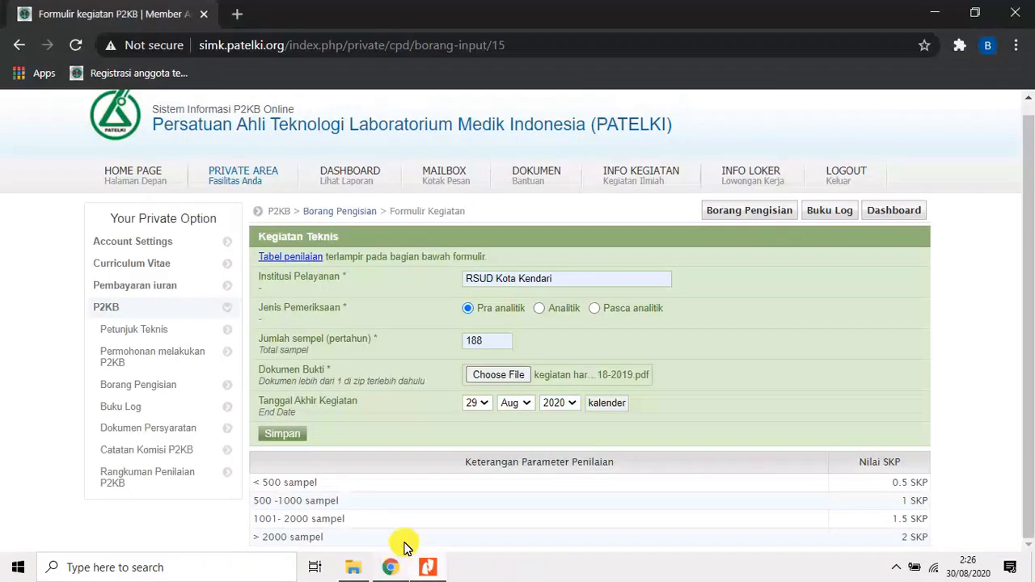
{"action": "left_click", "coordinate": [485, 410]}
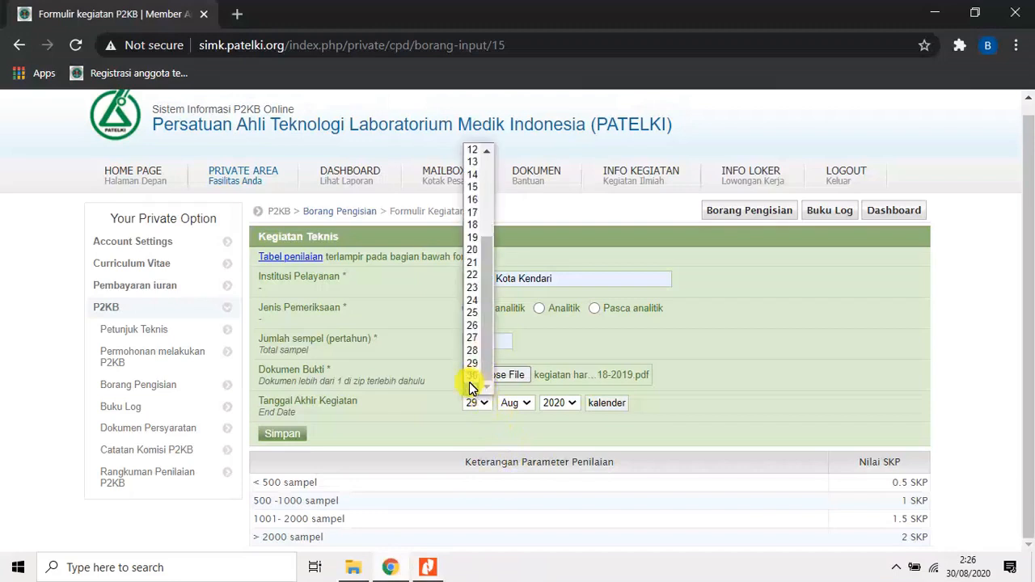
{"action": "left_click", "coordinate": [471, 386]}
{"action": "left_click", "coordinate": [526, 401]}
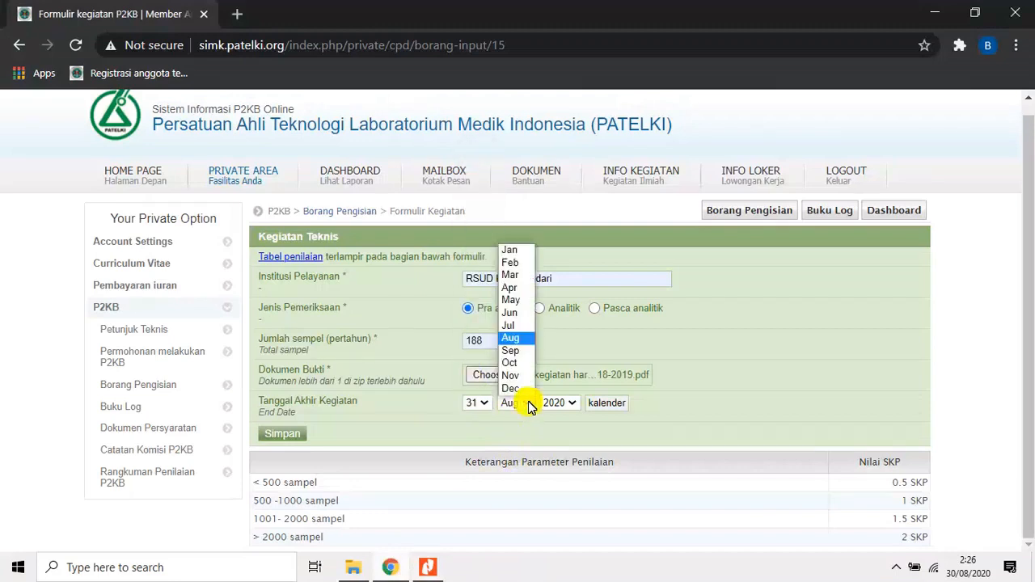
{"action": "left_click", "coordinate": [519, 332]}
{"action": "left_click", "coordinate": [566, 402]}
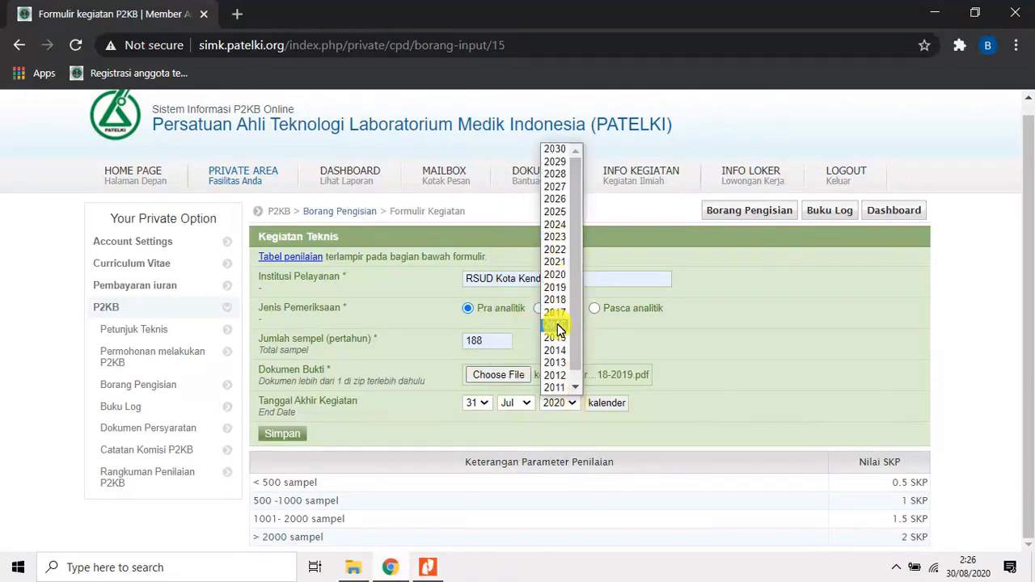
{"action": "scroll", "coordinate": [563, 250], "scroll_direction": "down", "scroll_amount": 1}
{"action": "left_click", "coordinate": [563, 276]}
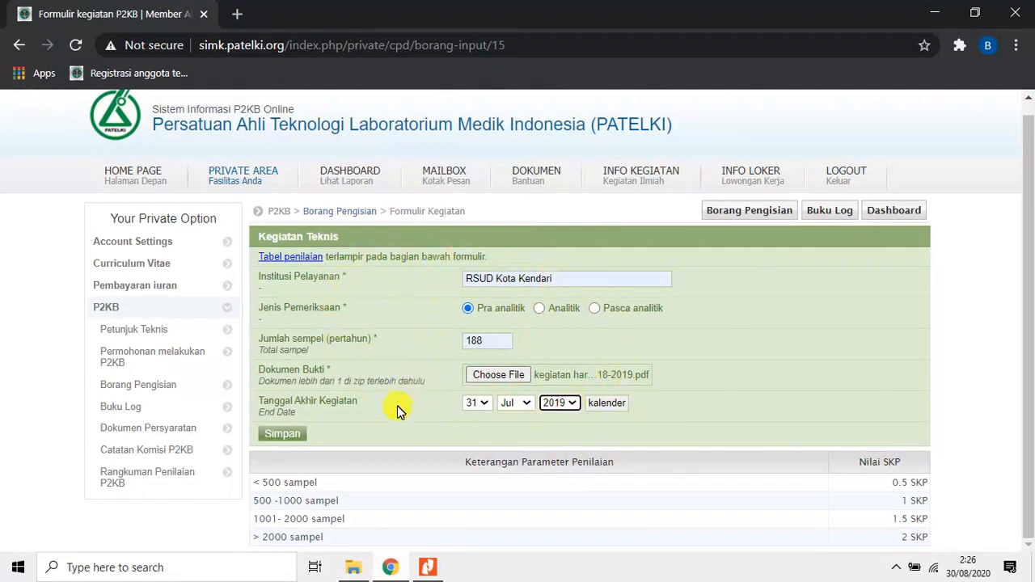
{"action": "left_click", "coordinate": [294, 435]}
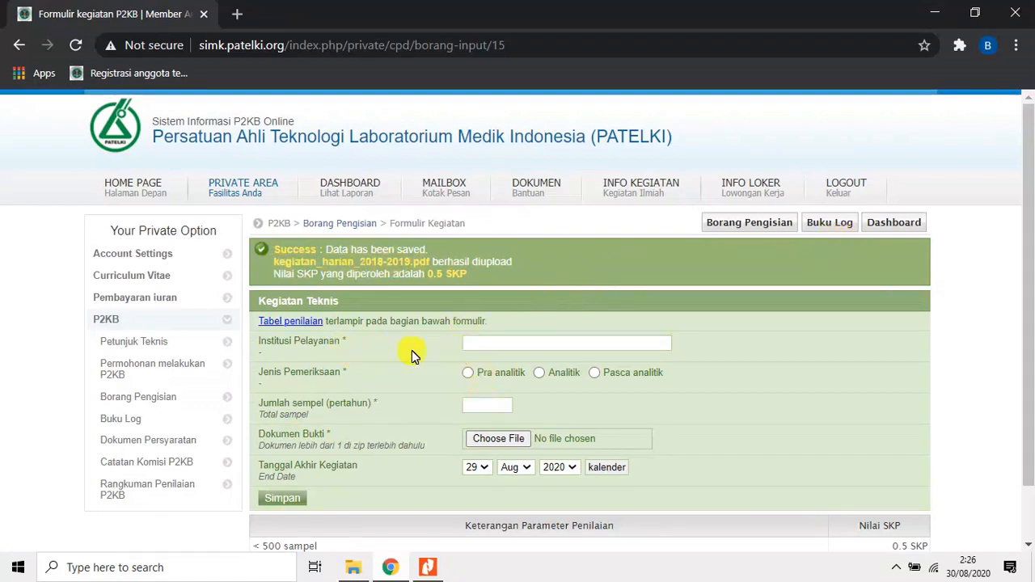
- Fill a new Kegiatan Teknis entry with RSUD Kota Kendari, Analitik and 432 samples, checking the ANALITIK total in the Nitro Pro report
{"action": "scroll", "coordinate": [411, 356], "scroll_direction": "down", "scroll_amount": 2}
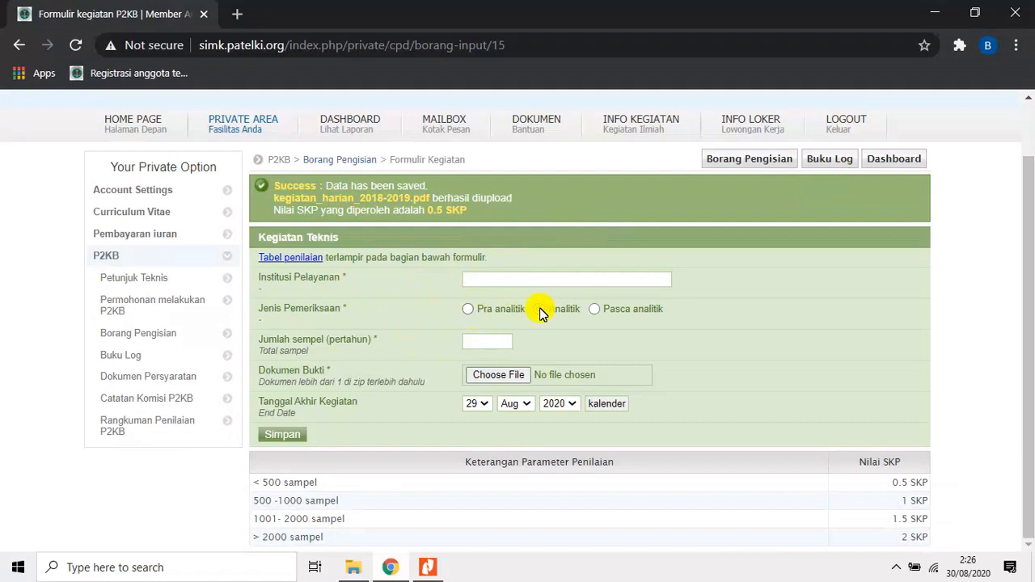
{"action": "left_click", "coordinate": [503, 283]}
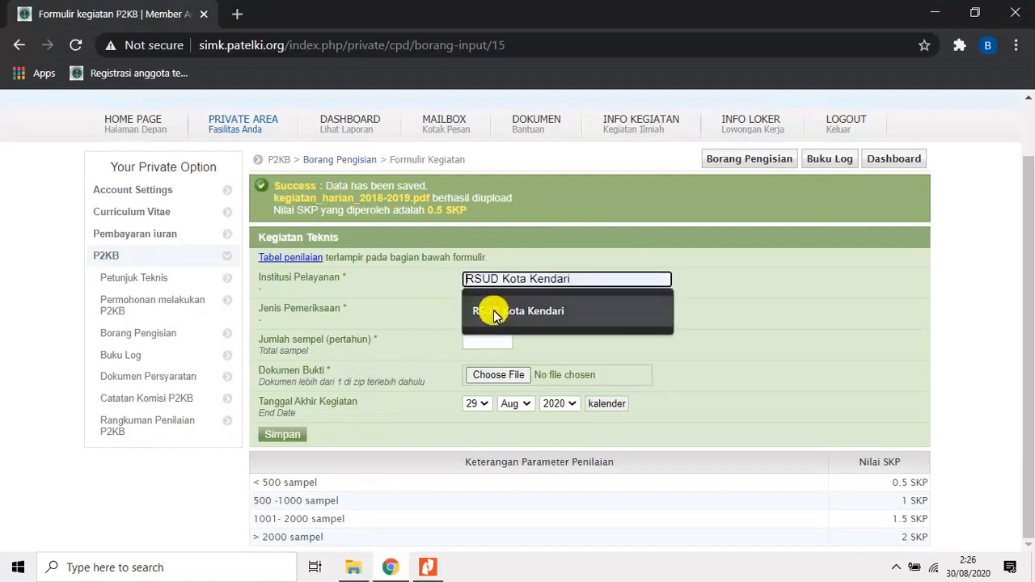
{"action": "left_click", "coordinate": [493, 310]}
{"action": "left_click", "coordinate": [493, 342]}
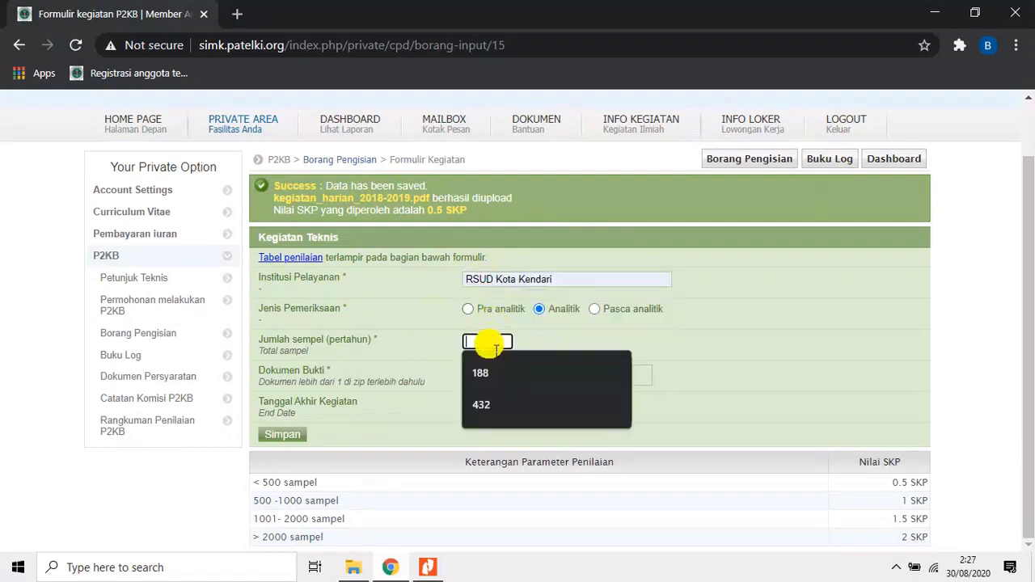
{"action": "left_click", "coordinate": [424, 571]}
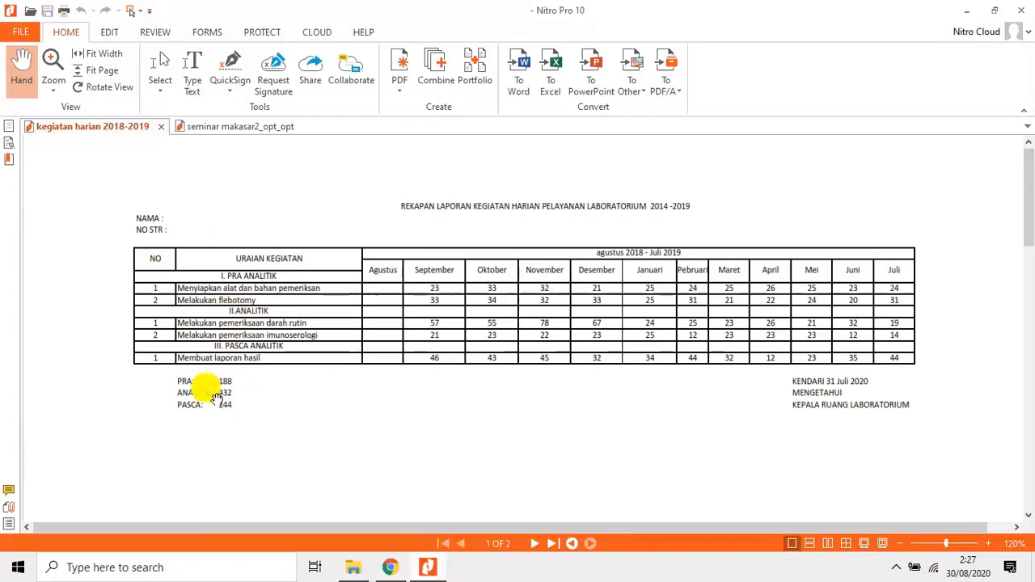
{"action": "left_click", "coordinate": [391, 567]}
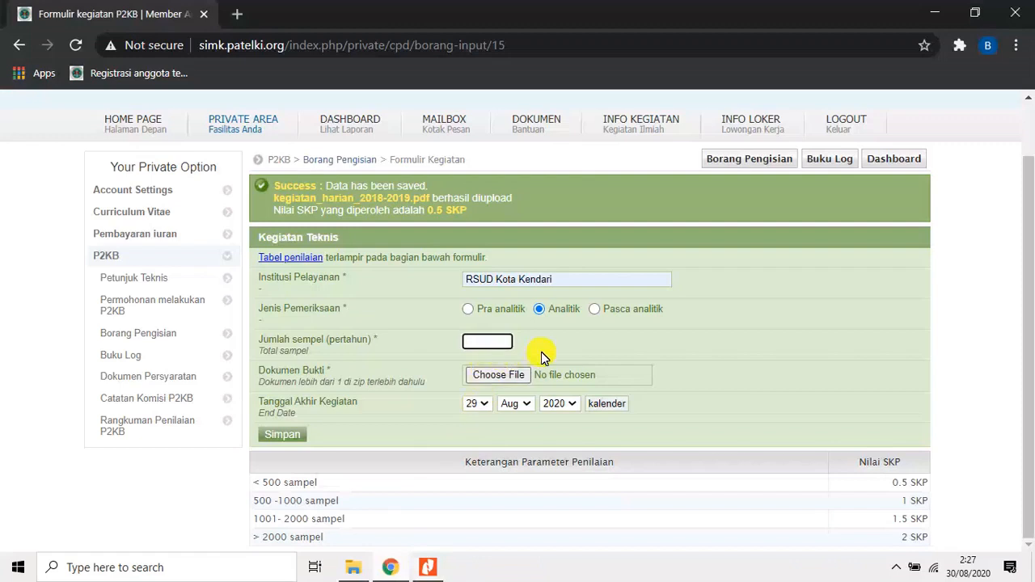
{"action": "left_click", "coordinate": [495, 380]}
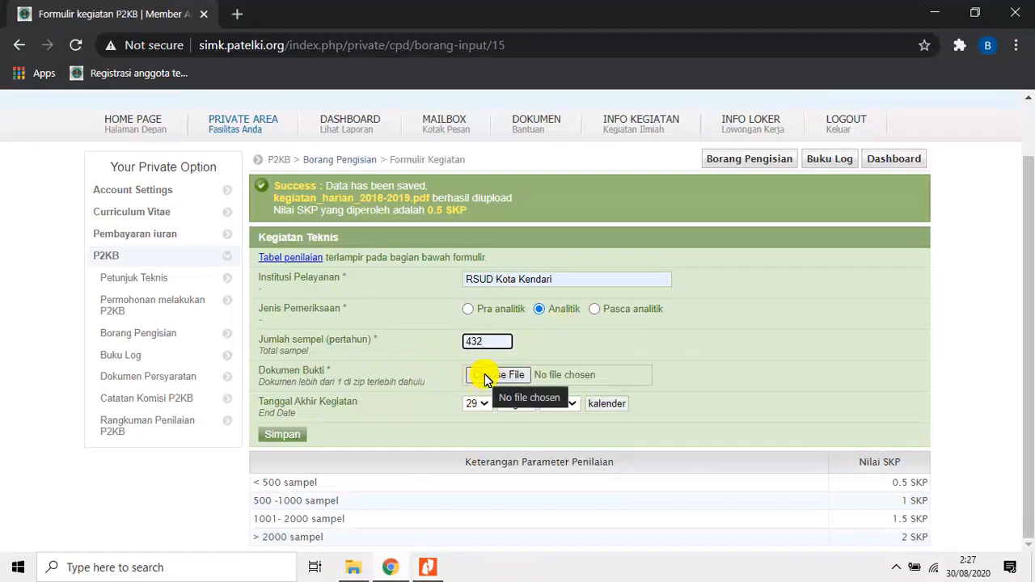
- Attach kegiatan harian 2018-2019 from Documents as Dokumen Bukti for the Analitik entry
{"action": "left_click", "coordinate": [485, 379]}
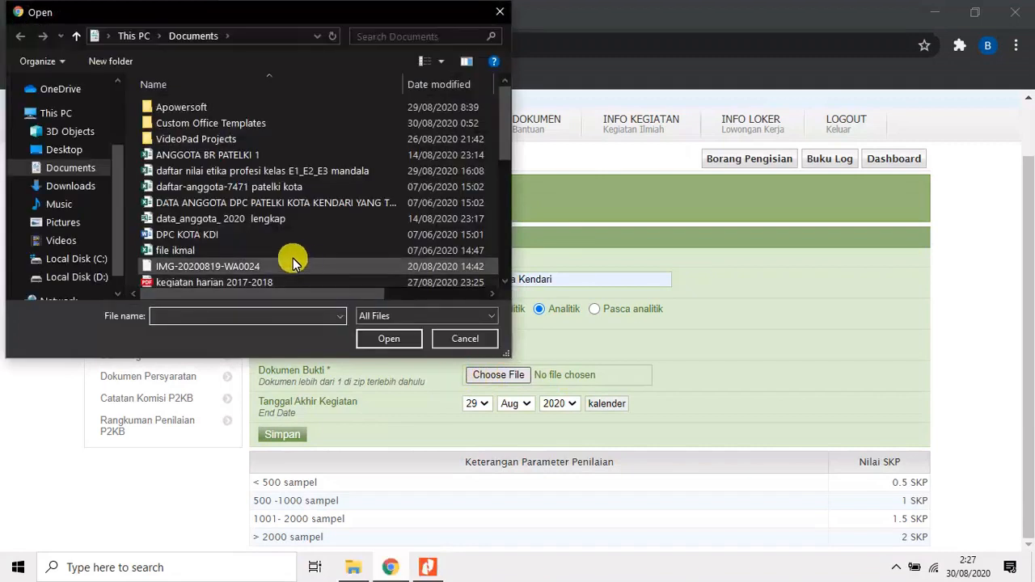
{"action": "scroll", "coordinate": [277, 266], "scroll_direction": "down", "scroll_amount": 2}
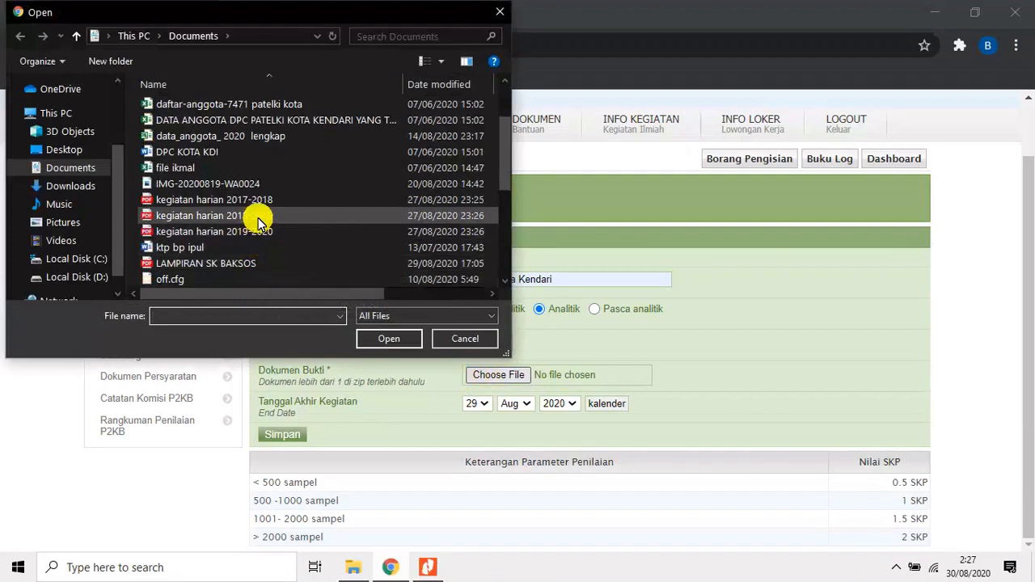
{"action": "left_click", "coordinate": [259, 218]}
{"action": "left_click", "coordinate": [380, 339]}
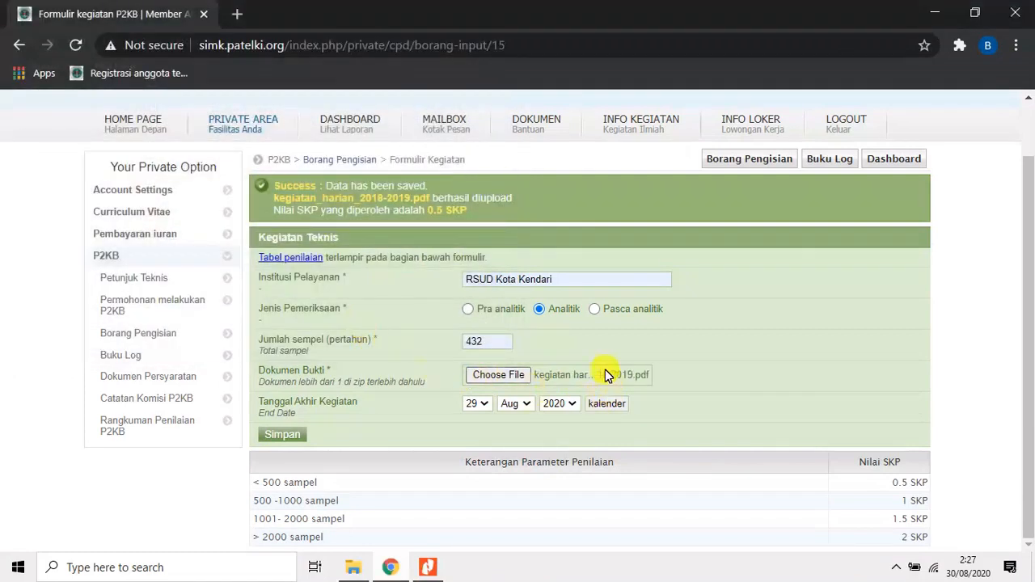
- Set the Analitik entry's Tanggal Akhir Kegiatan to 31 Jul 2019 and save the entry
{"action": "left_click", "coordinate": [484, 404]}
{"action": "scroll", "coordinate": [485, 372], "scroll_direction": "down", "scroll_amount": 1}
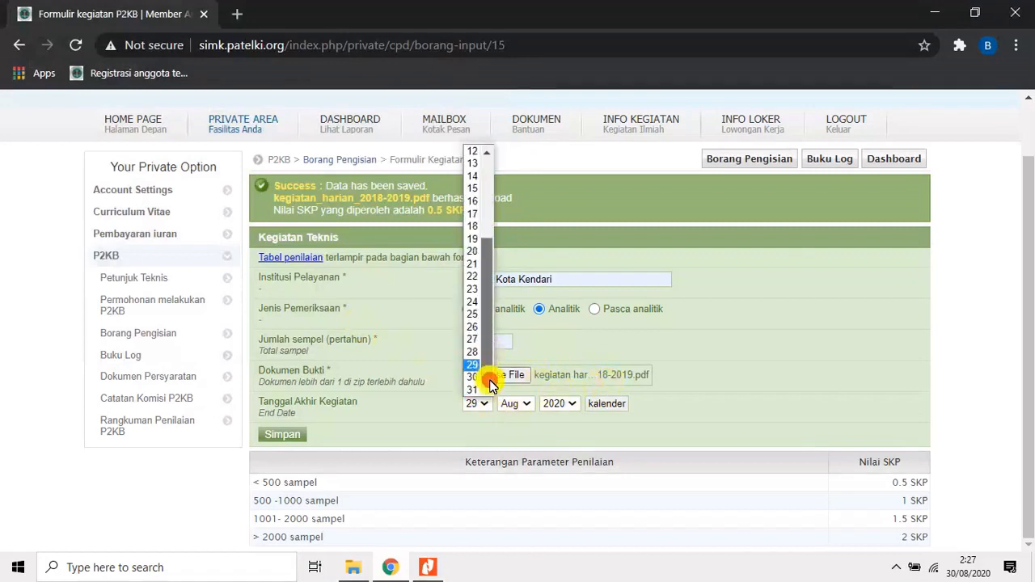
{"action": "left_click", "coordinate": [477, 388]}
{"action": "left_click", "coordinate": [525, 403]}
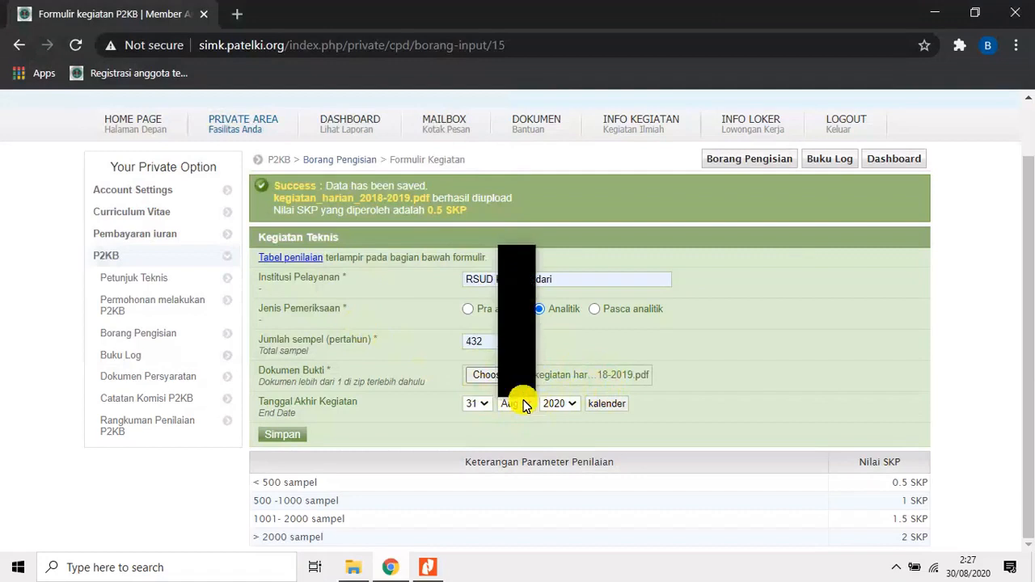
{"action": "left_click", "coordinate": [517, 332]}
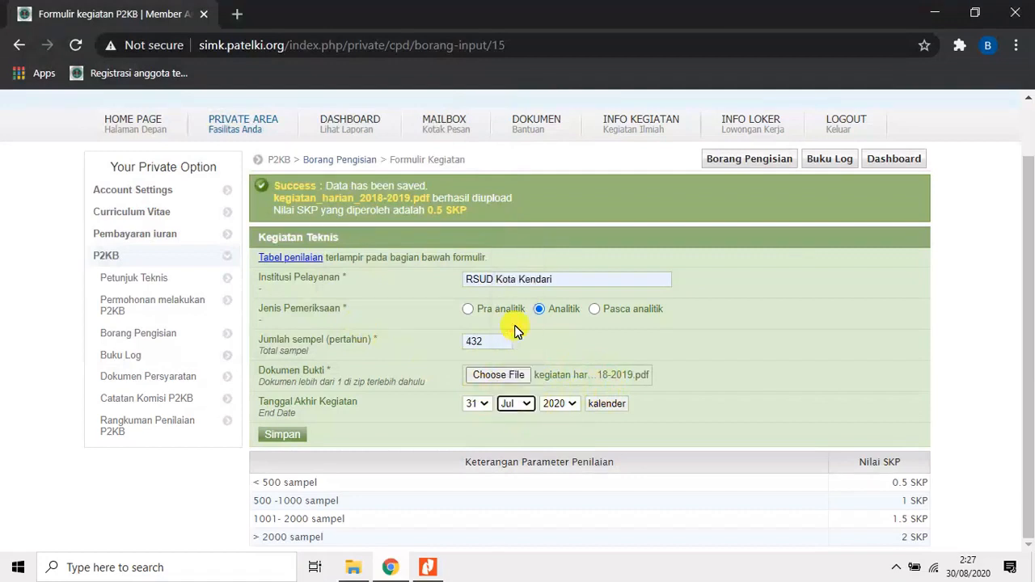
{"action": "left_click", "coordinate": [566, 403]}
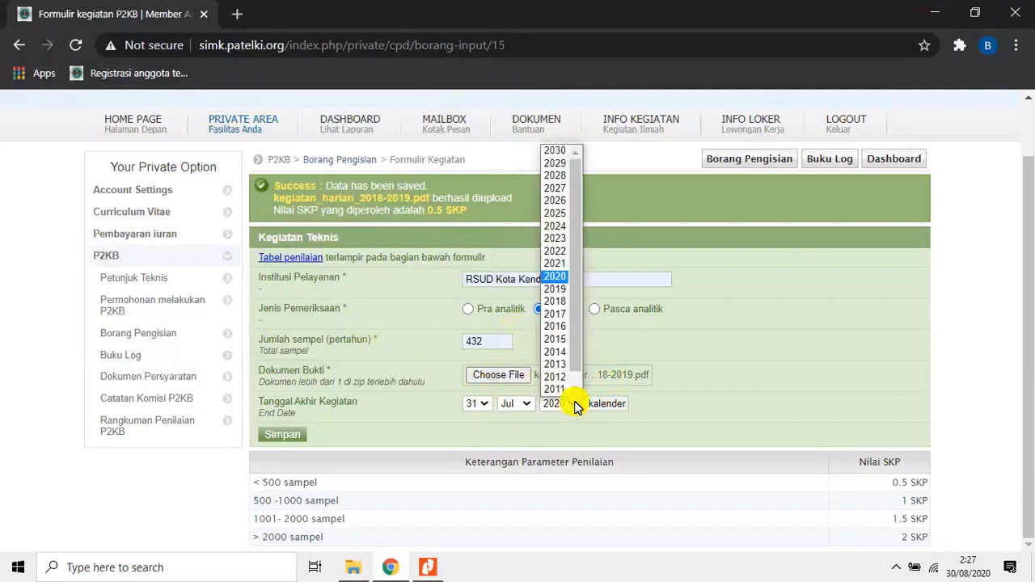
{"action": "left_click", "coordinate": [555, 289]}
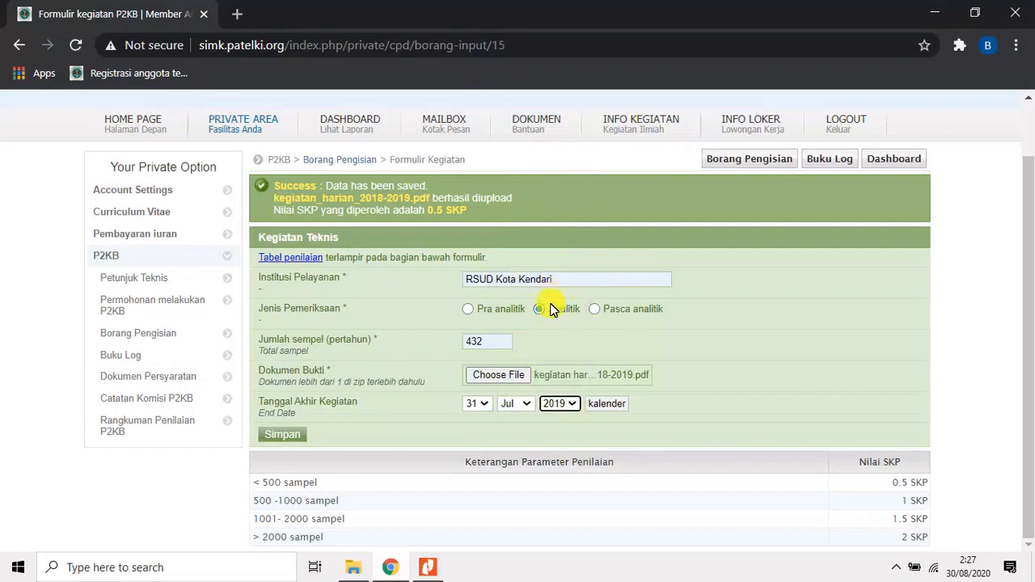
{"action": "left_click", "coordinate": [293, 438]}
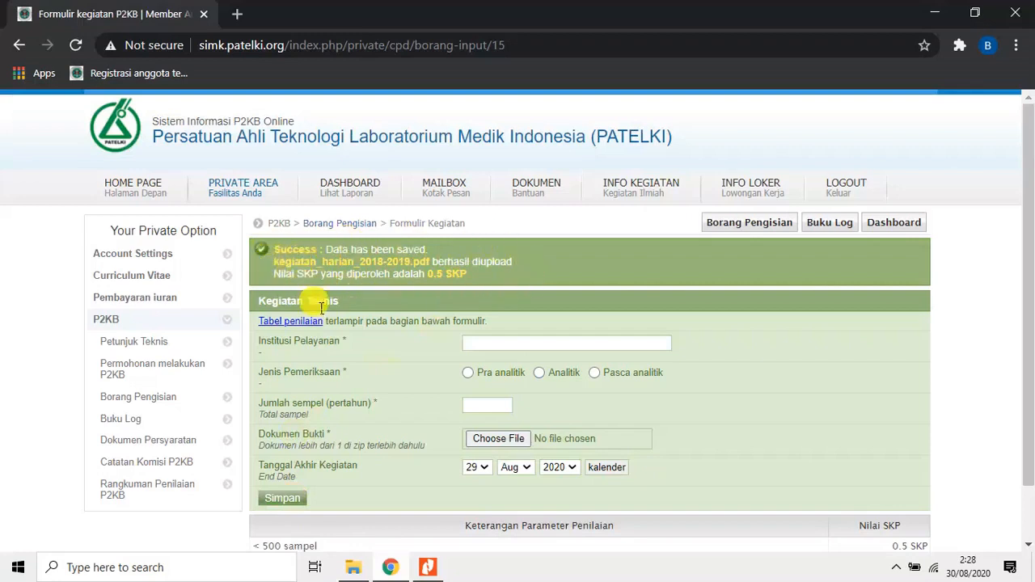
- Fill a new Kegiatan Teknis entry with RSUD Kota Kendari, Pasca analitik and 244 samples, checking the PASCA total in the Nitro Pro report
{"action": "left_click", "coordinate": [490, 344]}
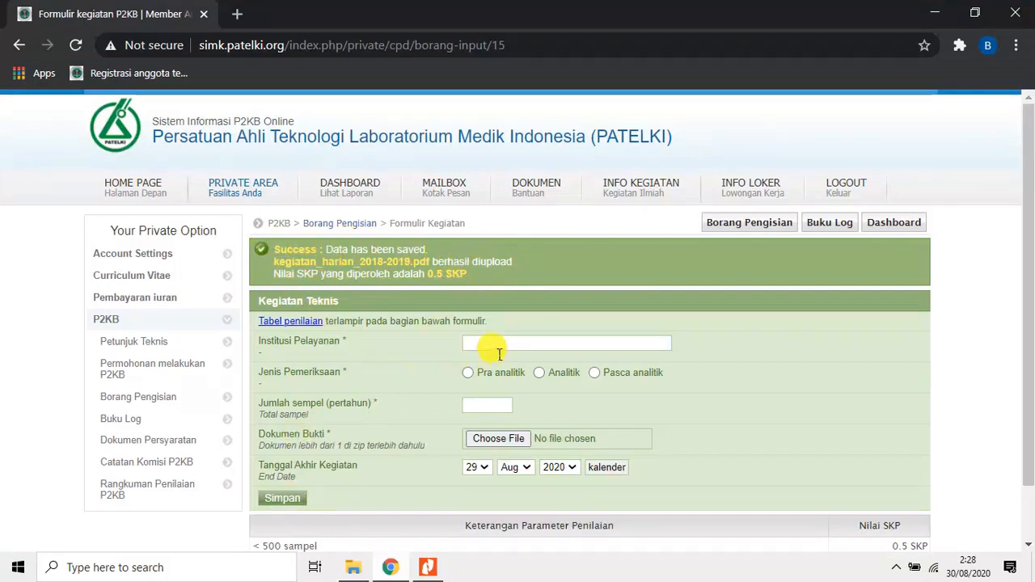
{"action": "left_click", "coordinate": [492, 374]}
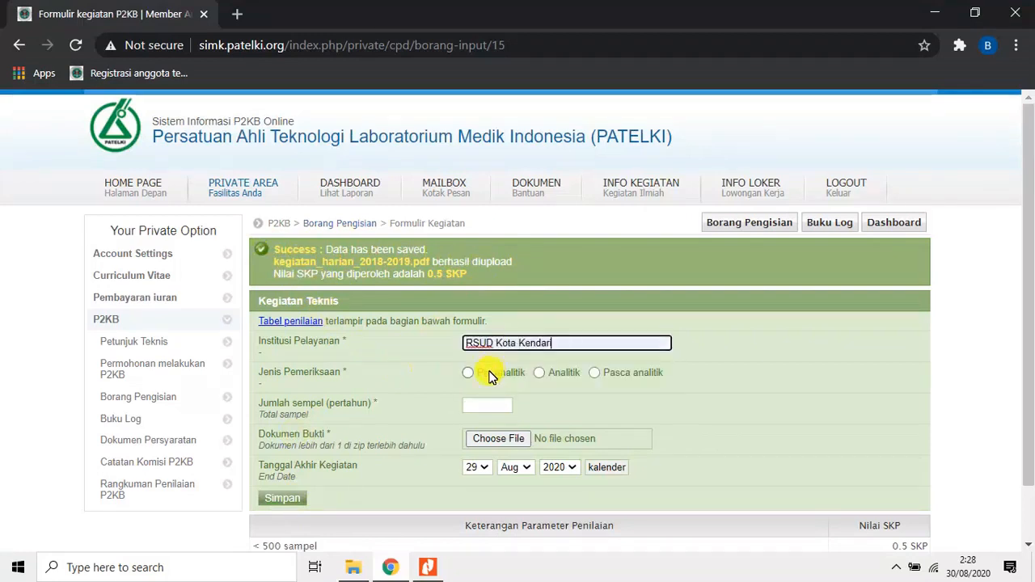
{"action": "left_click", "coordinate": [595, 379]}
{"action": "left_click", "coordinate": [656, 374]}
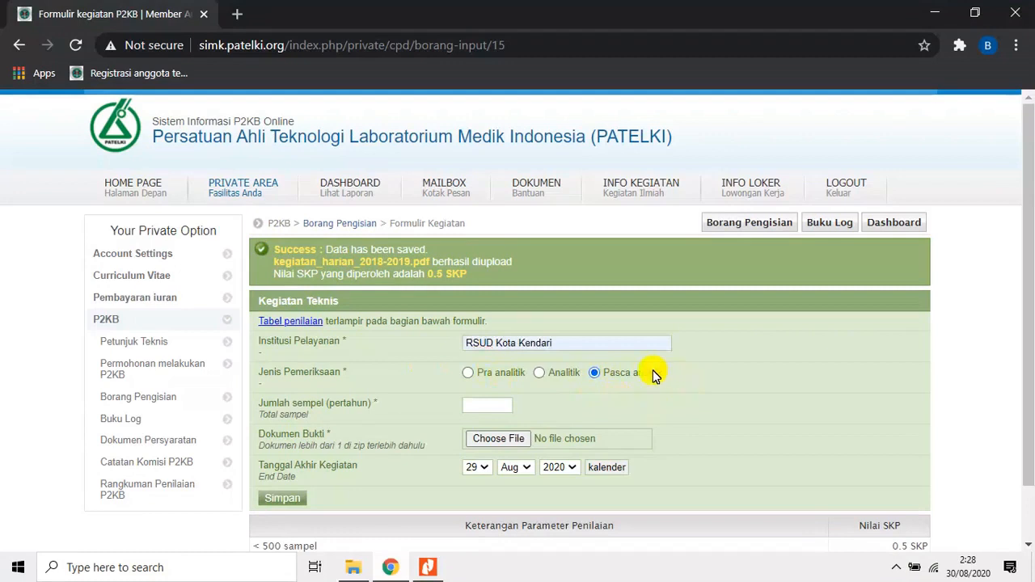
{"action": "left_click", "coordinate": [427, 567]}
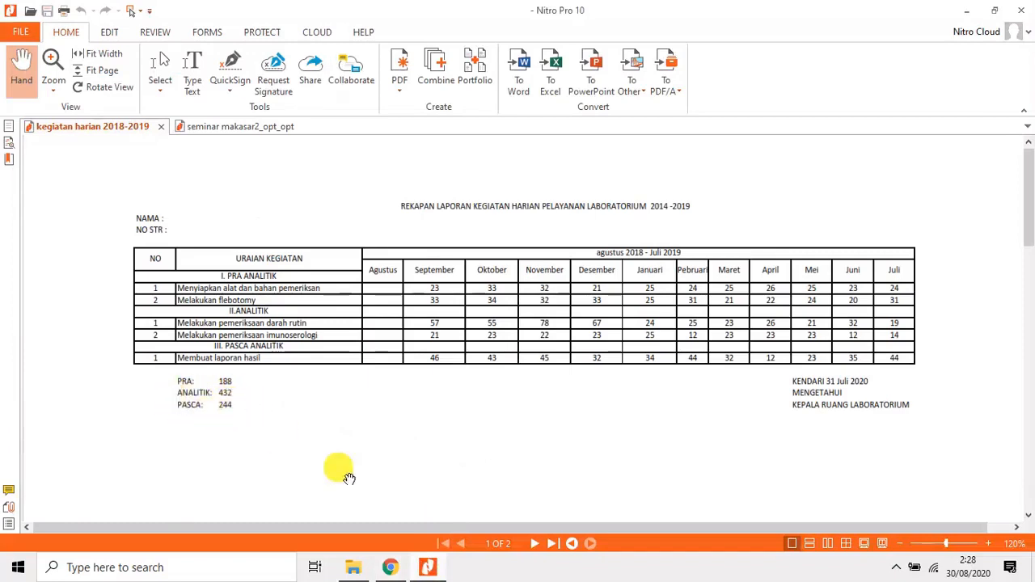
{"action": "left_click", "coordinate": [388, 568]}
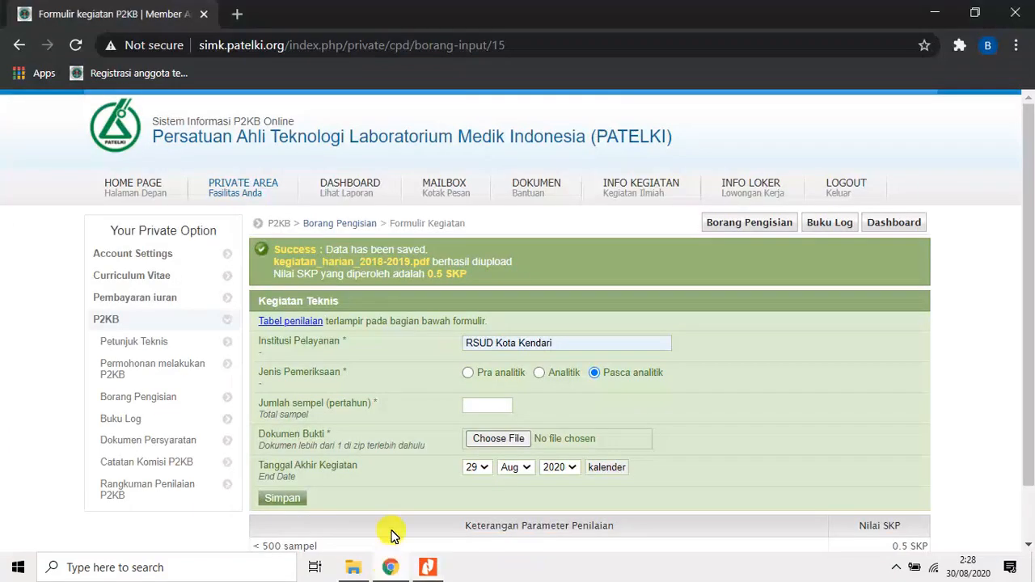
{"action": "left_click", "coordinate": [478, 404]}
{"action": "type", "text": "244"}
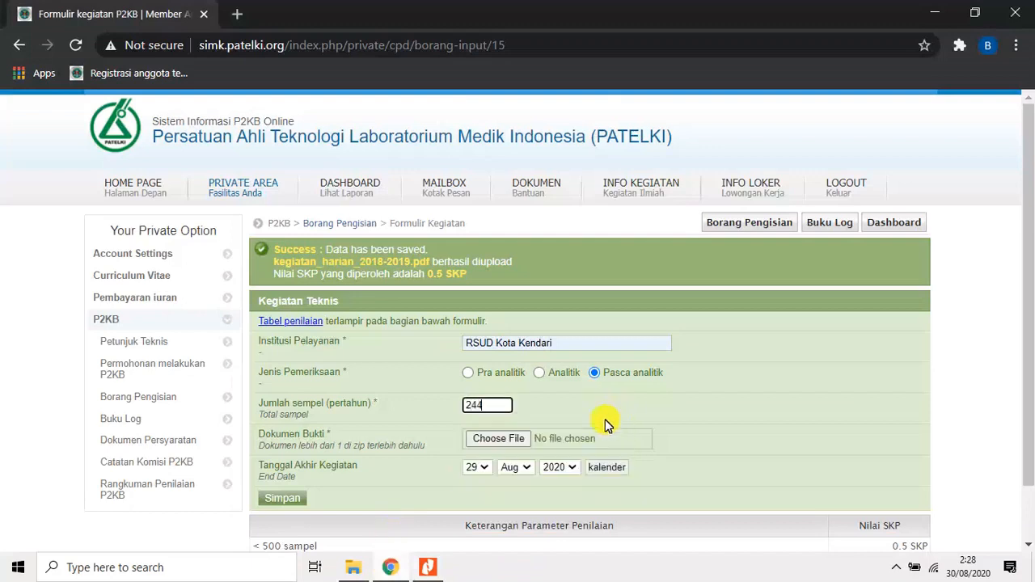
- Attach kegiatan harian 2018-2019 from Documents as Dokumen Bukti for the Pasca analitik entry
{"action": "left_click", "coordinate": [505, 446]}
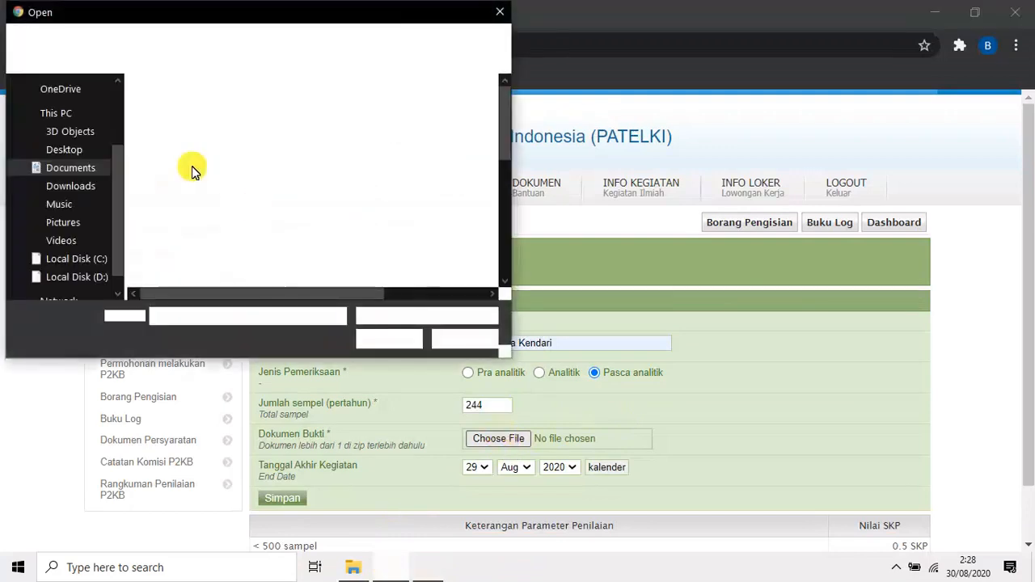
{"action": "scroll", "coordinate": [194, 206], "scroll_direction": "down", "scroll_amount": 3}
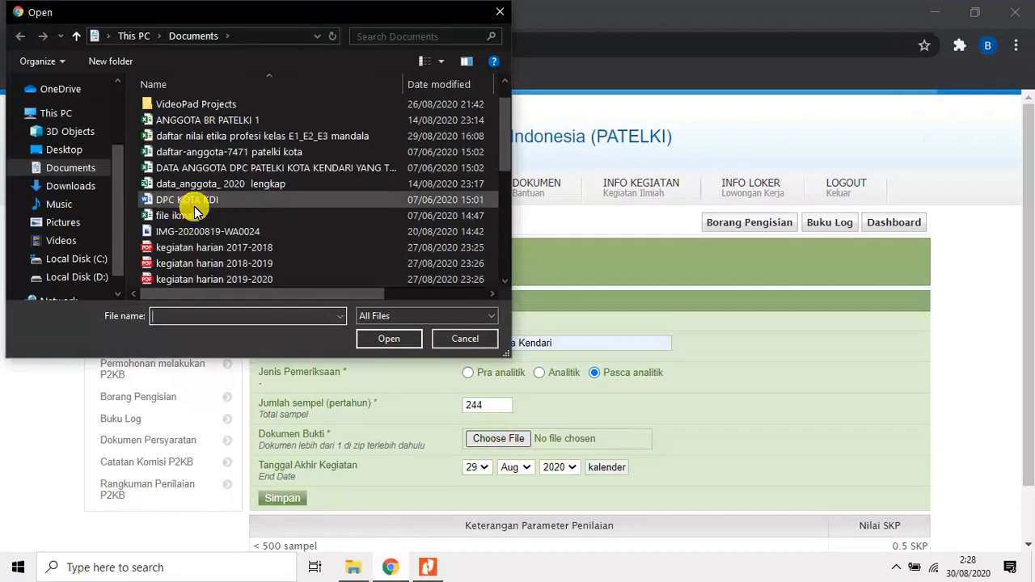
{"action": "left_click", "coordinate": [222, 175]}
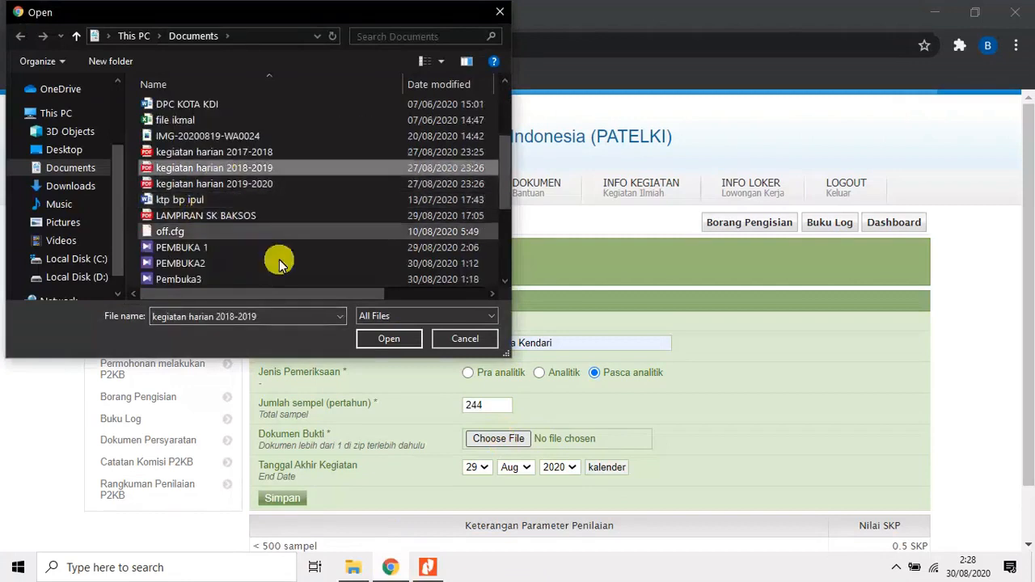
{"action": "left_click", "coordinate": [363, 338]}
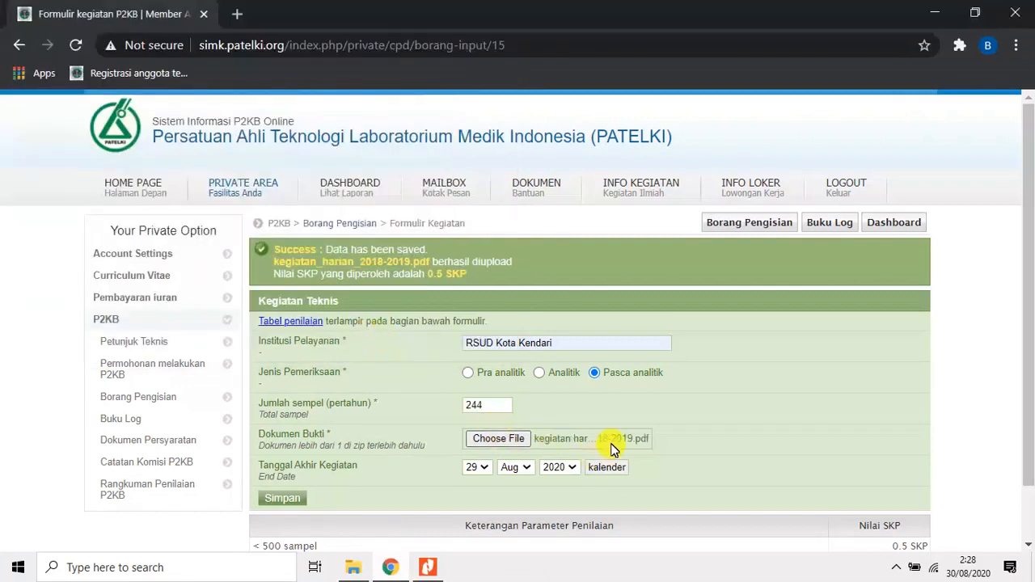
- Set the Pasca analitik entry's Tanggal Akhir Kegiatan to 31 Jul 2019 and save the entry
{"action": "left_click", "coordinate": [485, 468]}
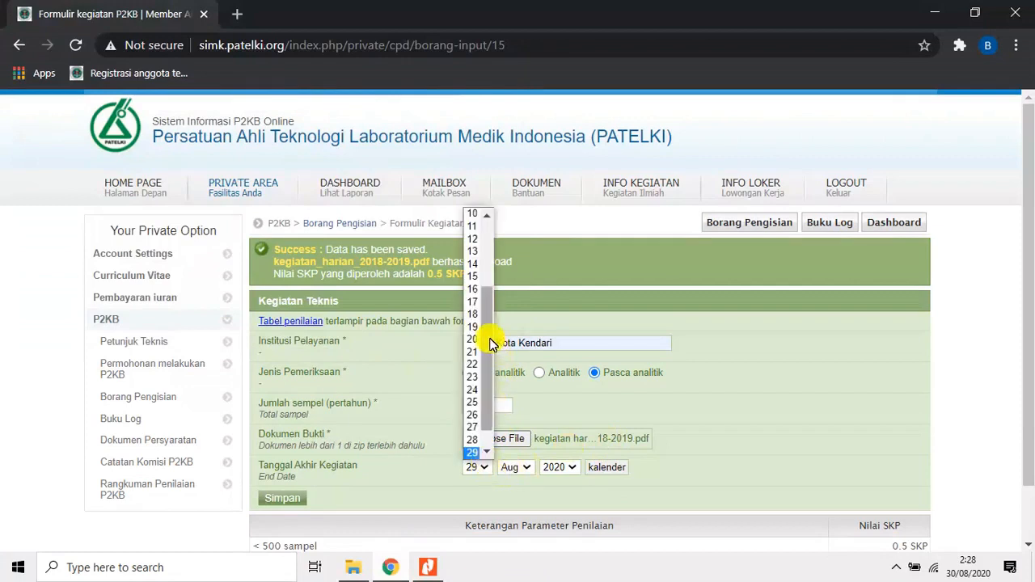
{"action": "left_click_drag", "start_coordinate": [492, 340], "coordinate": [491, 368]}
{"action": "left_click", "coordinate": [473, 452]}
{"action": "left_click", "coordinate": [521, 469]}
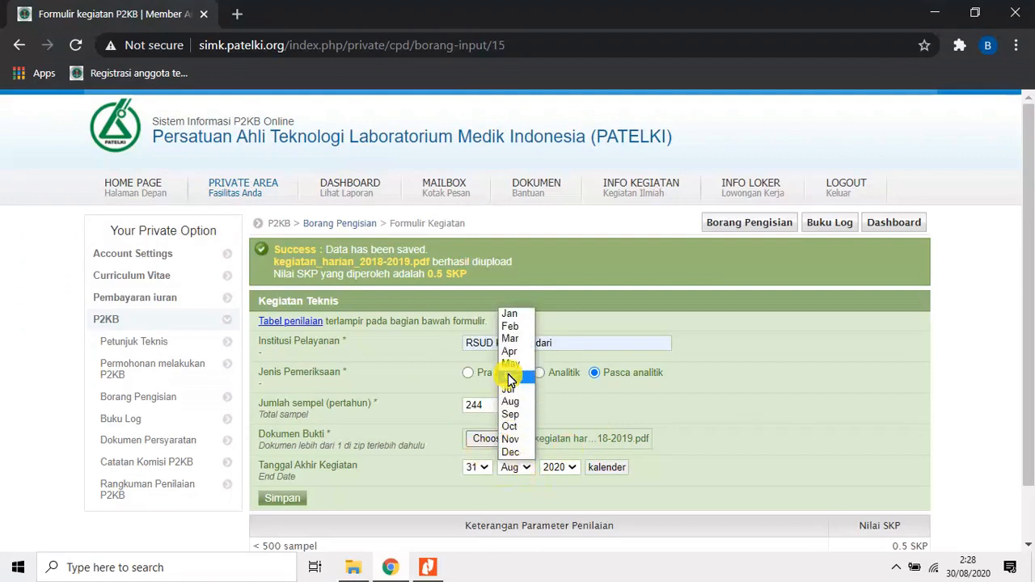
{"action": "left_click", "coordinate": [512, 395]}
{"action": "left_click", "coordinate": [558, 467]}
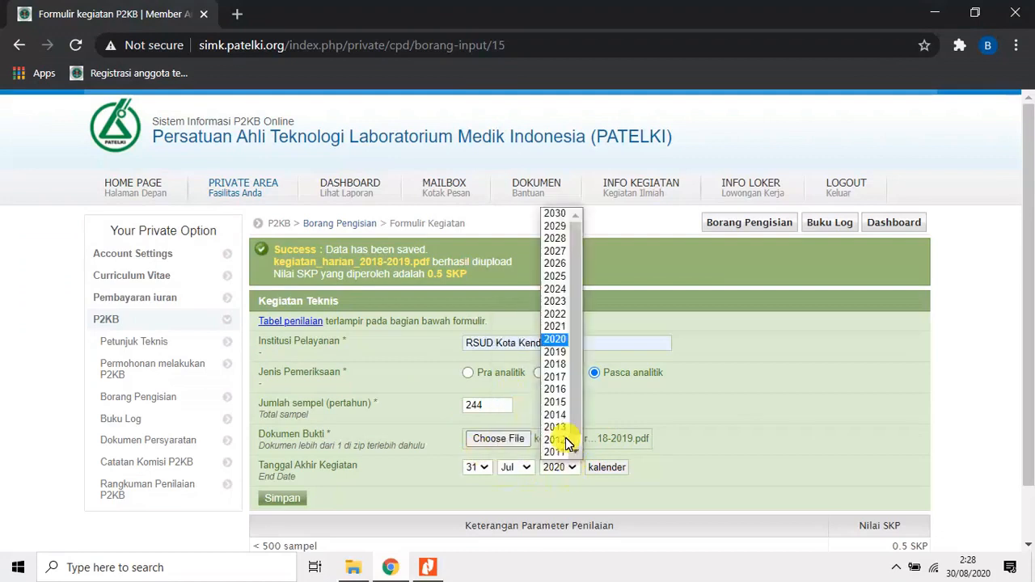
{"action": "left_click", "coordinate": [558, 352]}
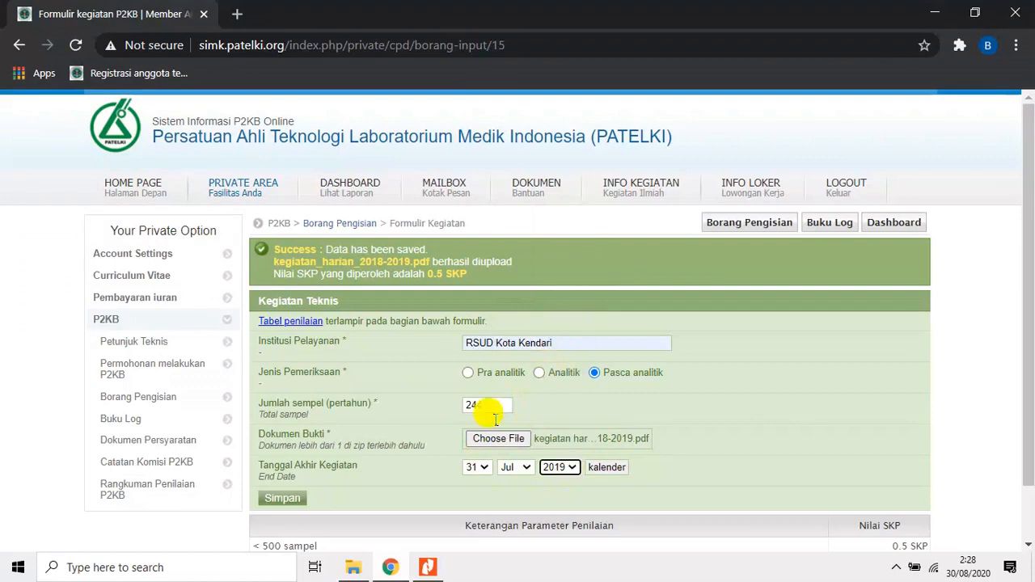
{"action": "left_click", "coordinate": [301, 497]}
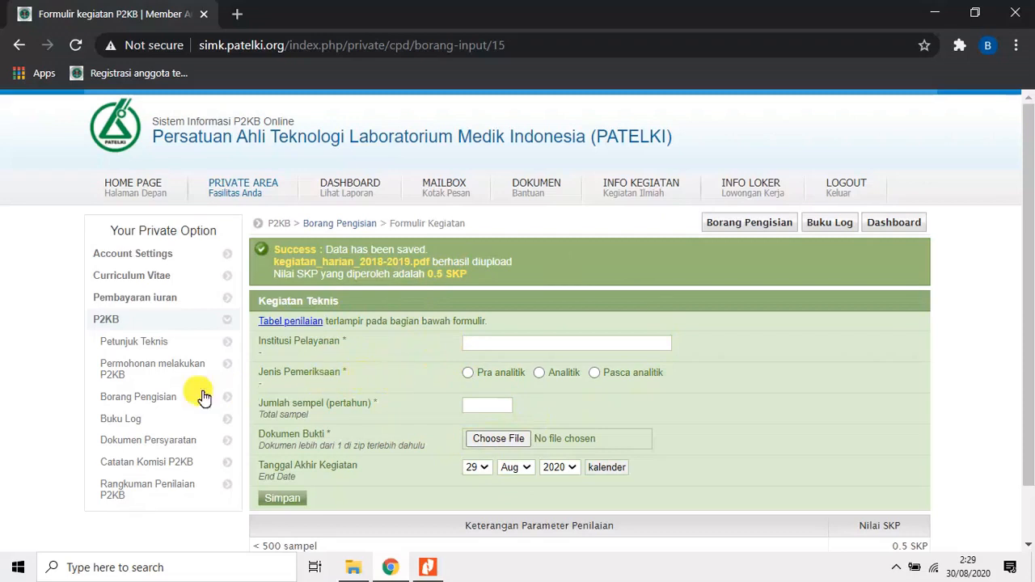
- Return to Borang Pengisian, list the activities for semua ranah, and review the available activity types
{"action": "left_click", "coordinate": [156, 402]}
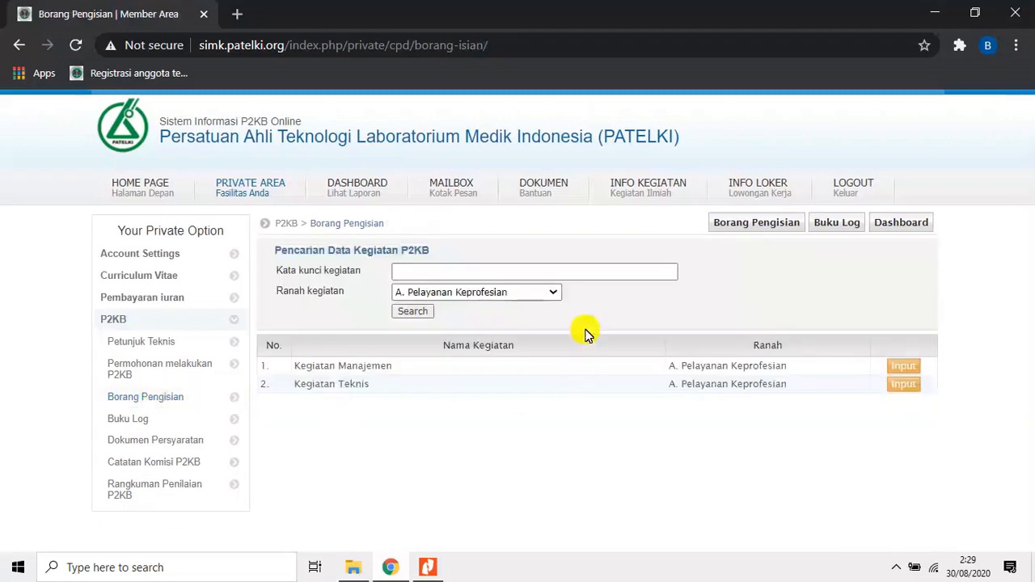
{"action": "left_click", "coordinate": [555, 299]}
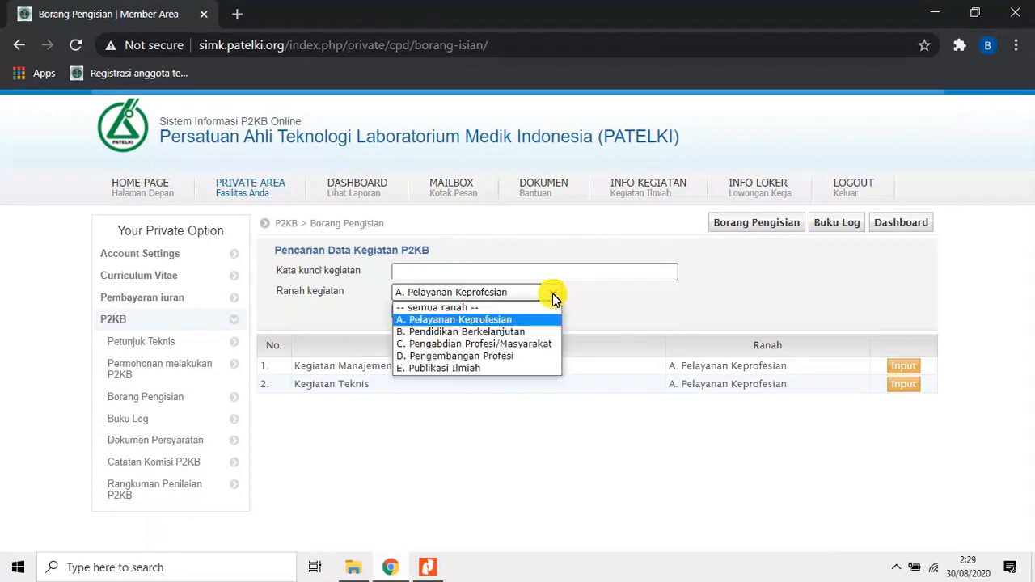
{"action": "left_click", "coordinate": [506, 307]}
{"action": "left_click", "coordinate": [417, 312]}
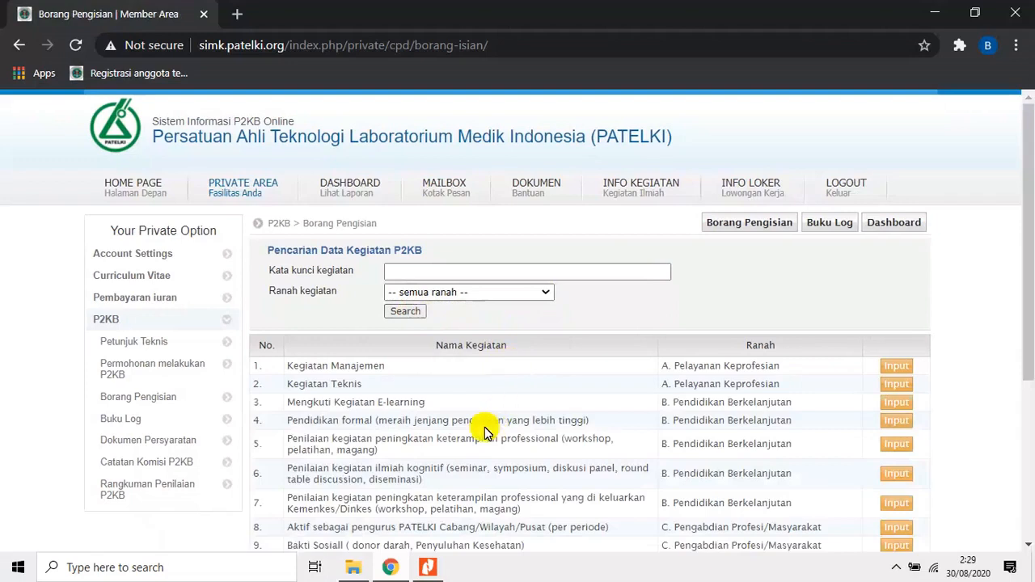
{"action": "scroll", "coordinate": [477, 457], "scroll_direction": "down", "scroll_amount": 1}
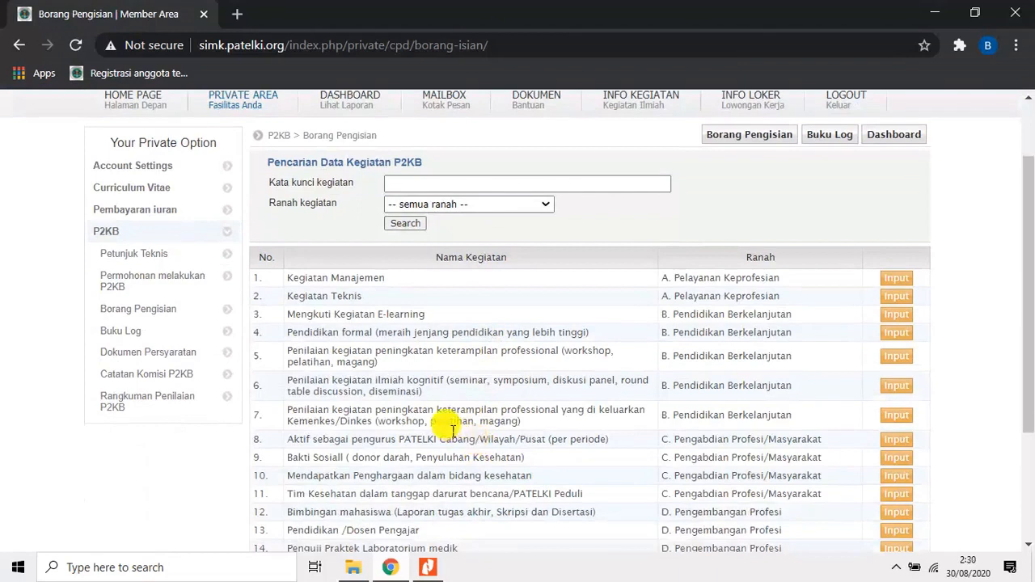
{"action": "scroll", "coordinate": [453, 429], "scroll_direction": "down", "scroll_amount": 1}
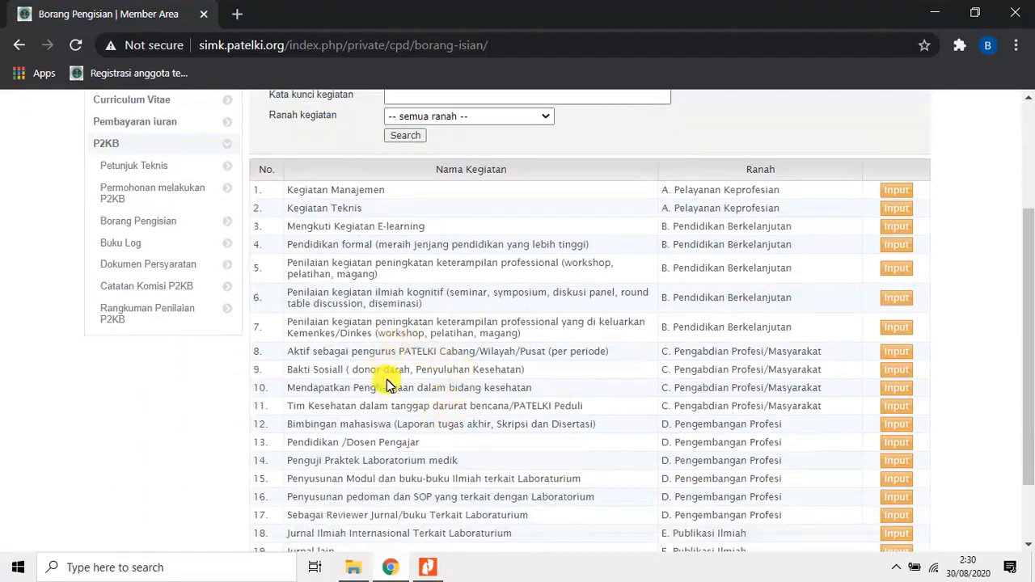
{"action": "scroll", "coordinate": [387, 352], "scroll_direction": "up", "scroll_amount": 1}
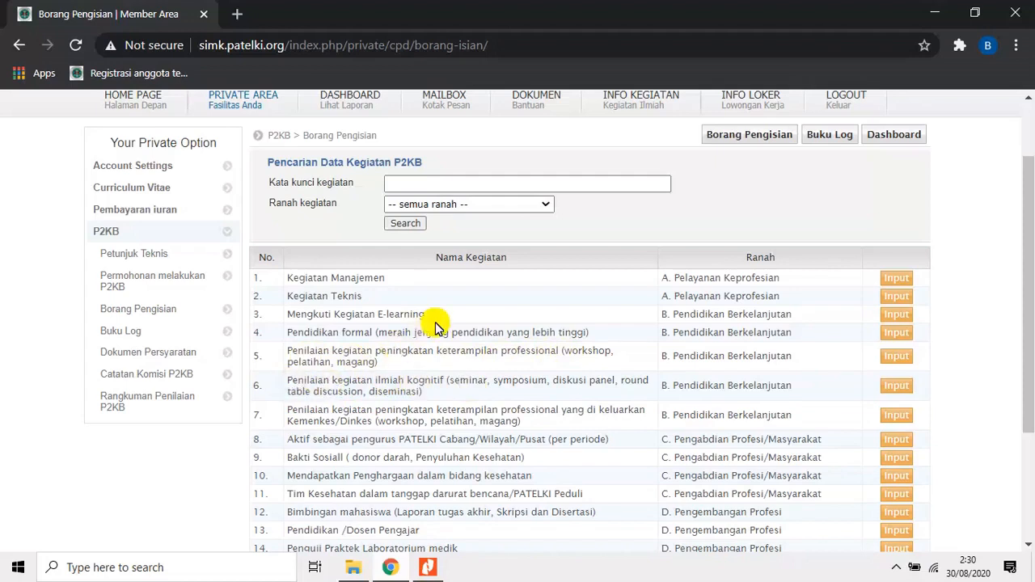
- Filter the activities by B. Pendidikan Berkelanjutan and open the input form for peningkatan keterampilan professional (workshop, pelatihan, magang)
{"action": "left_click", "coordinate": [545, 207]}
{"action": "left_click", "coordinate": [509, 244]}
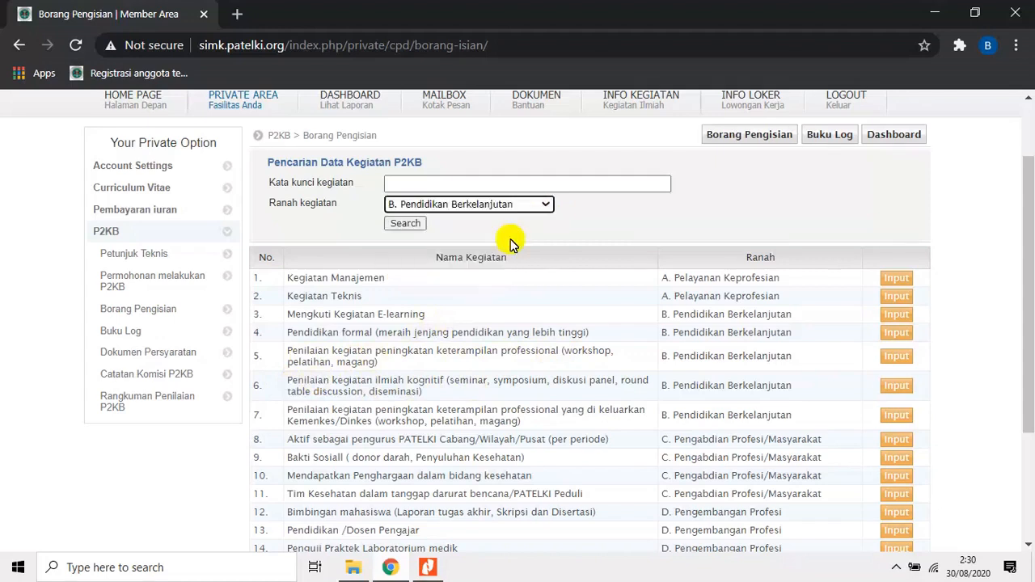
{"action": "left_click", "coordinate": [417, 227]}
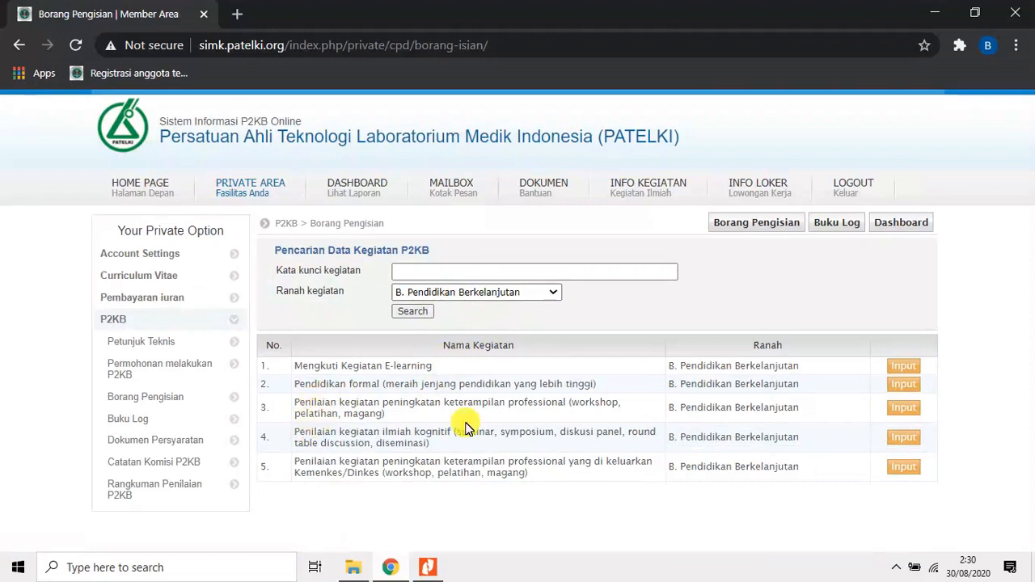
{"action": "left_click", "coordinate": [904, 410]}
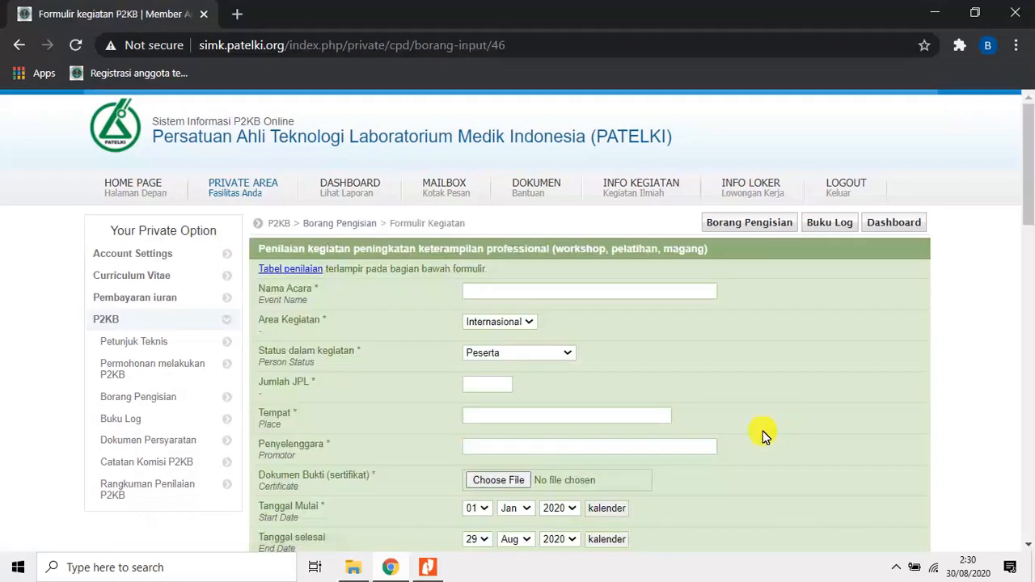
- Enter Nama Acara pelatihan kepemimpinan, Area Kegiatan Nasional and status Peserta, consulting the seminar makasar2_opt_opt certificate in Nitro Pro
{"action": "left_click", "coordinate": [491, 293]}
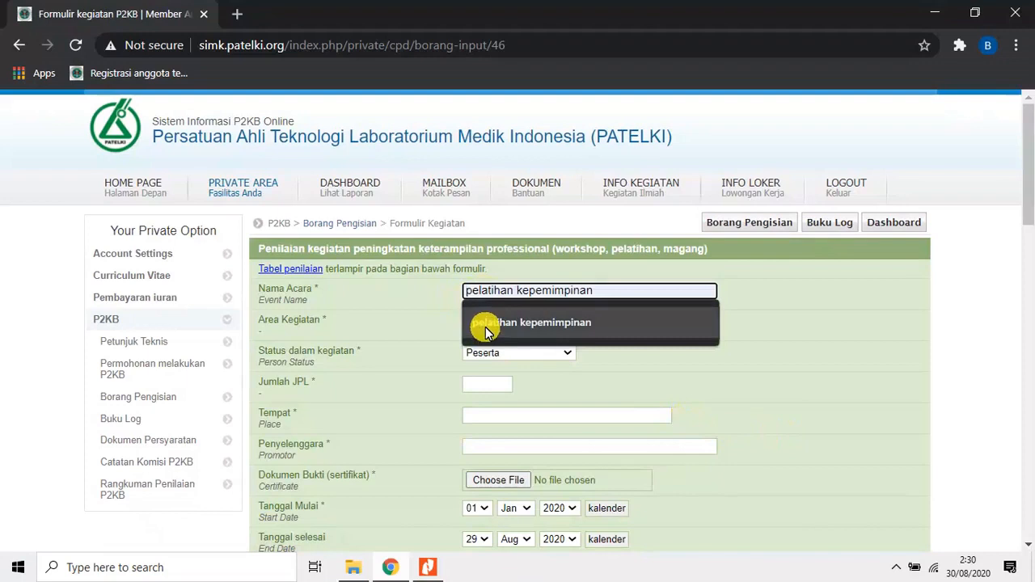
{"action": "left_click", "coordinate": [488, 323]}
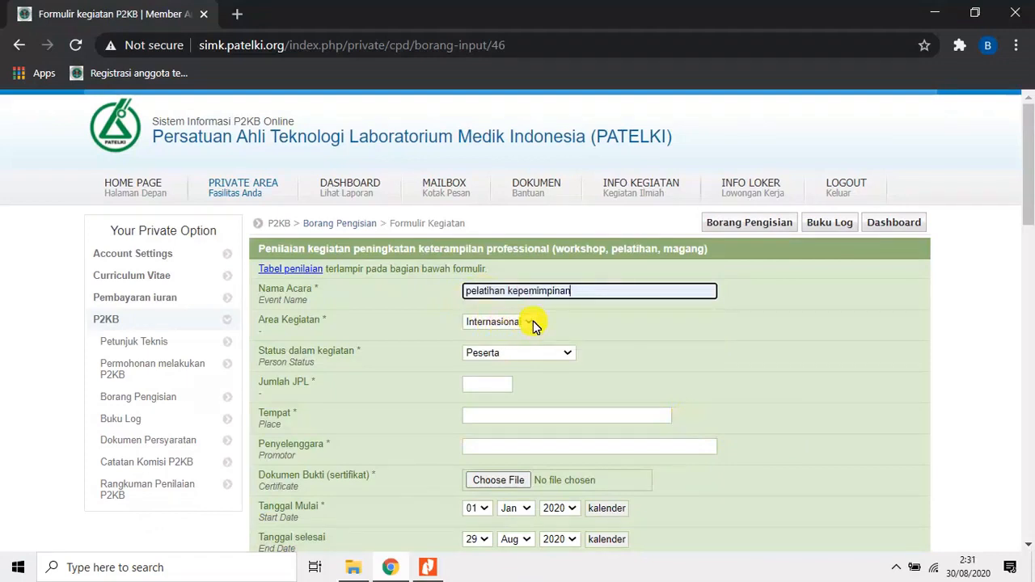
{"action": "left_click", "coordinate": [428, 568]}
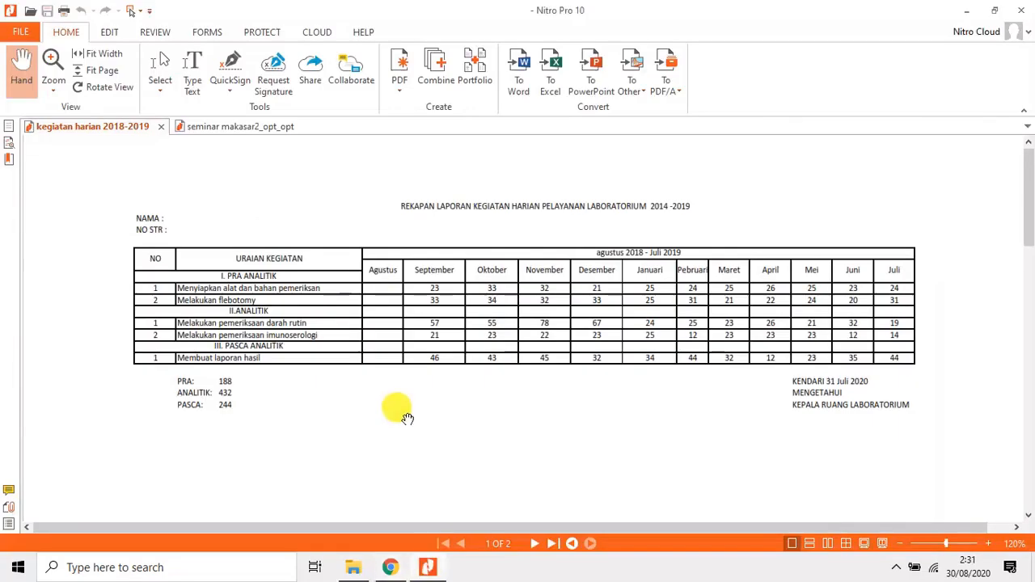
{"action": "left_click", "coordinate": [227, 129]}
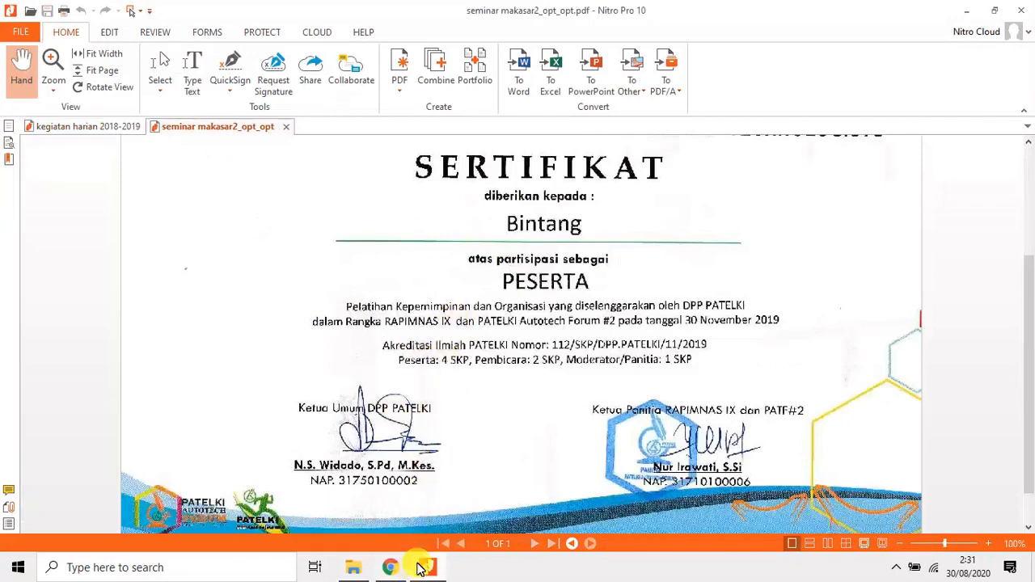
{"action": "left_click", "coordinate": [391, 567]}
{"action": "left_click", "coordinate": [522, 323]}
{"action": "left_click", "coordinate": [513, 351]}
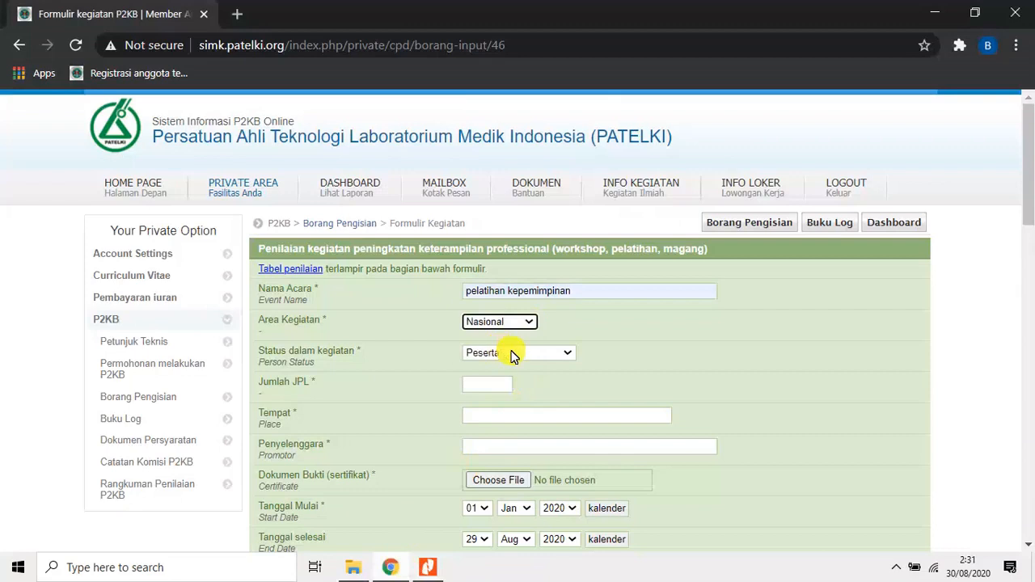
{"action": "left_click", "coordinate": [571, 354]}
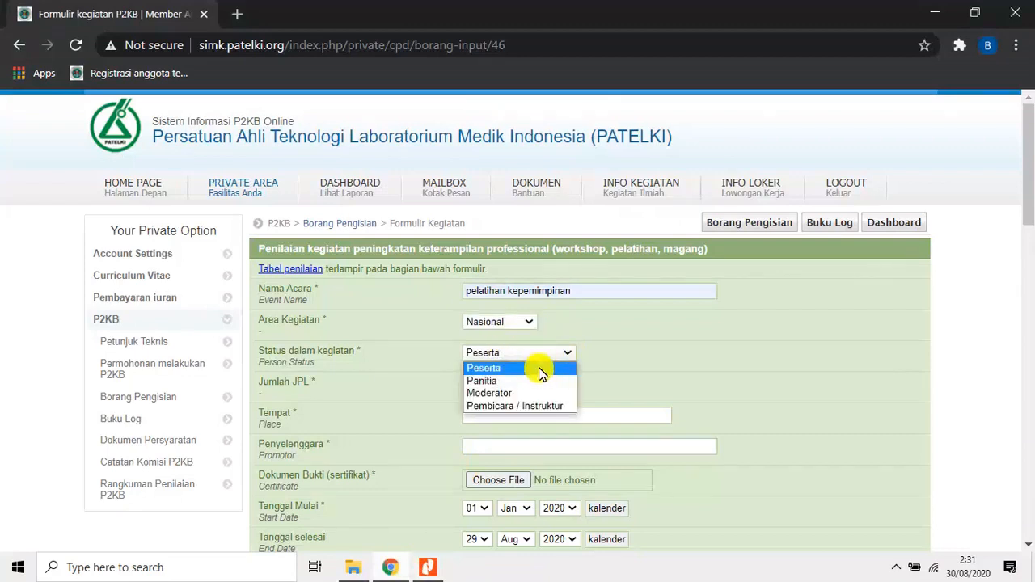
{"action": "left_click", "coordinate": [539, 368]}
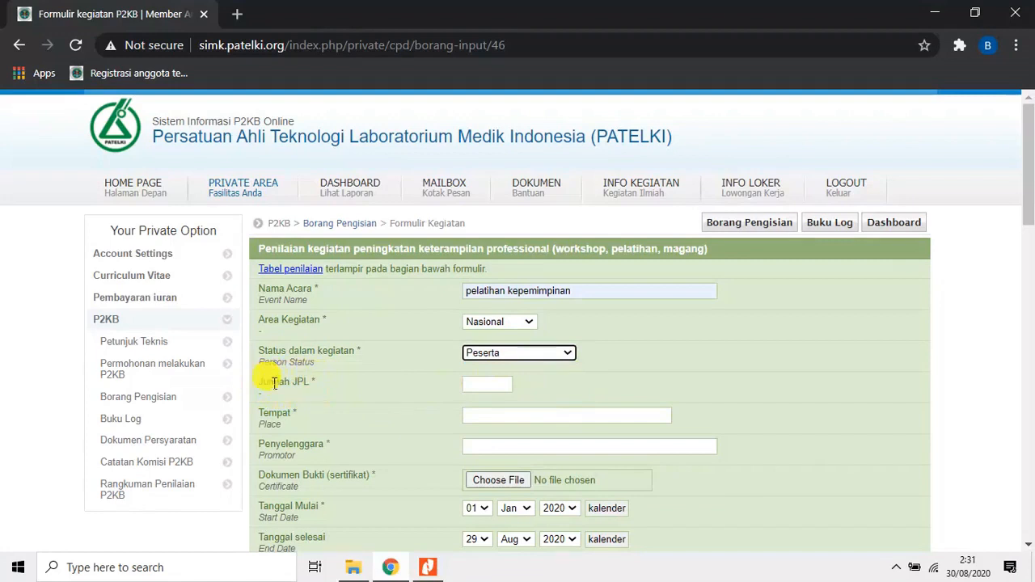
- Set Jumlah JPL to 10, checking the certificate's SKP value in Nitro Pro against the assessment table for Nasional Peserta
{"action": "left_click", "coordinate": [428, 567]}
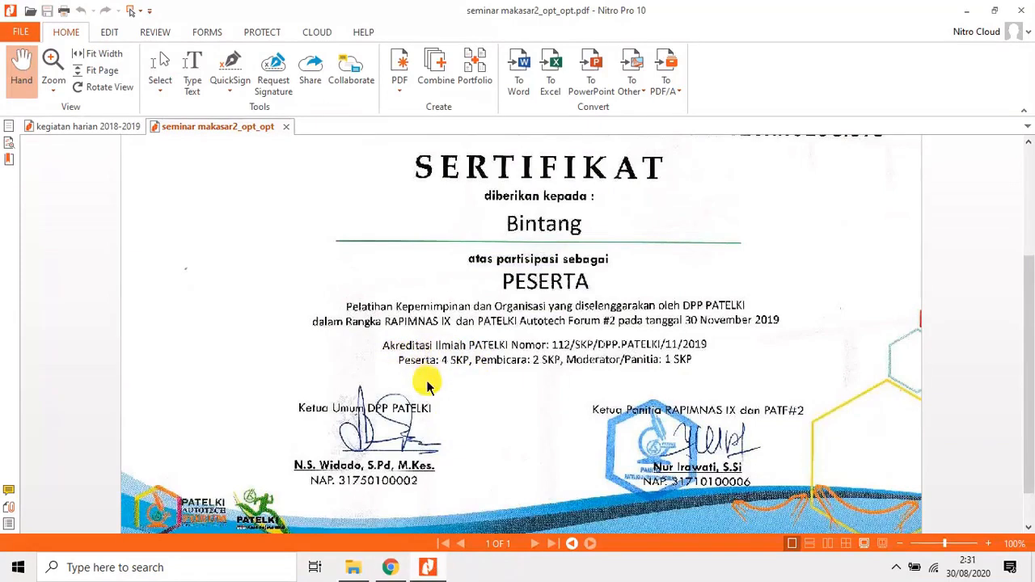
{"action": "left_click", "coordinate": [390, 562]}
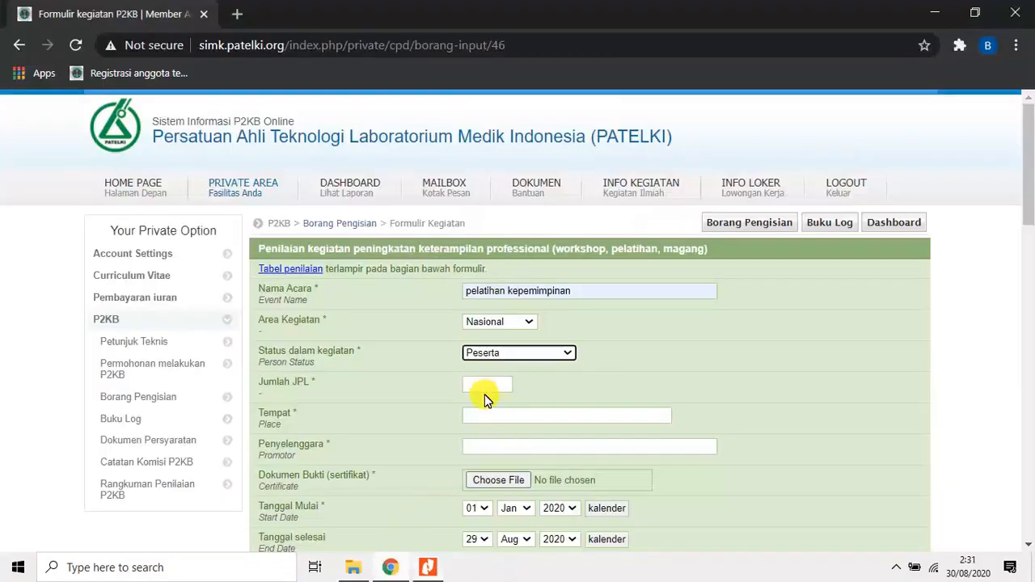
{"action": "scroll", "coordinate": [482, 401], "scroll_direction": "down", "scroll_amount": 3}
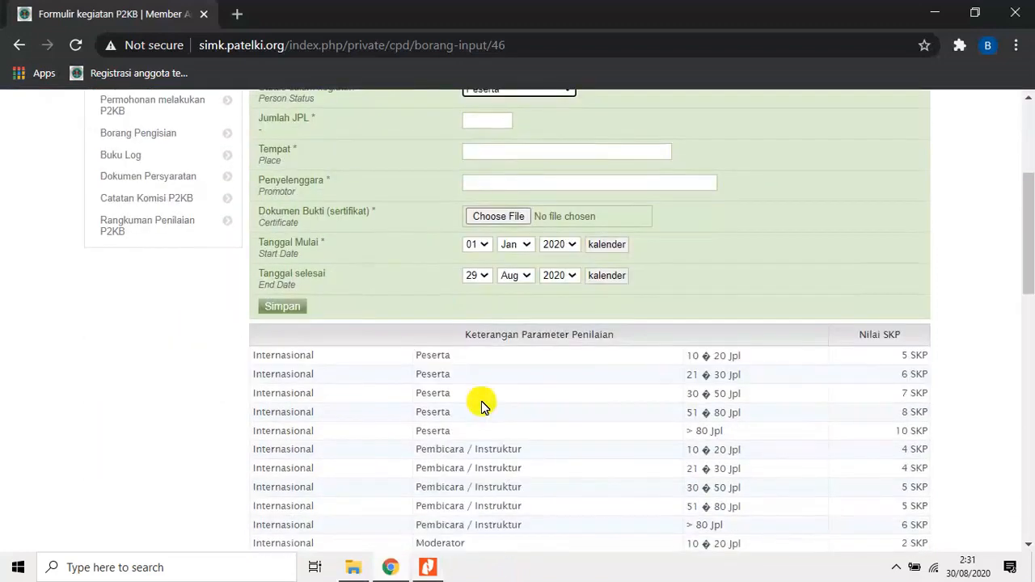
{"action": "scroll", "coordinate": [481, 405], "scroll_direction": "down", "scroll_amount": 4}
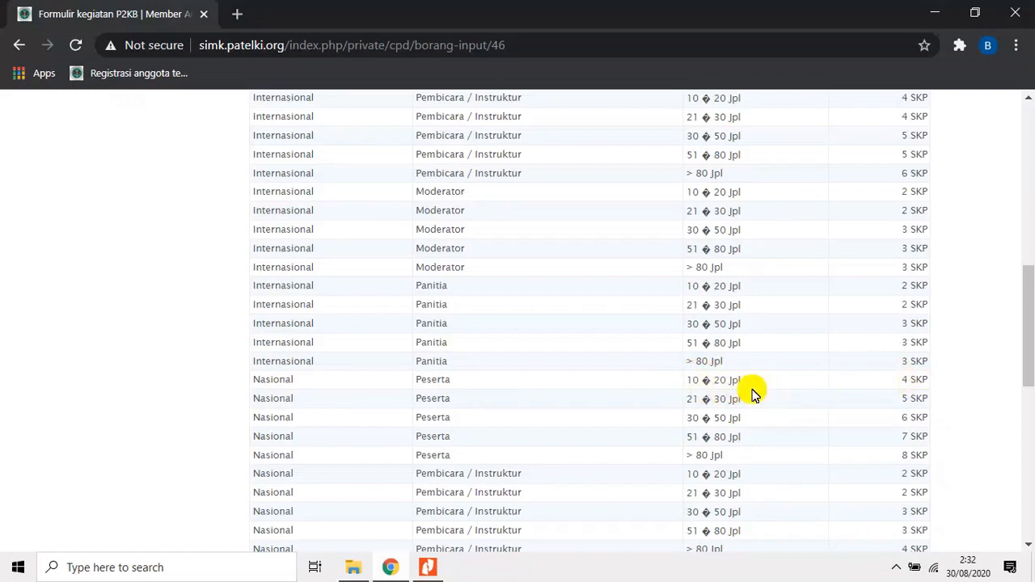
{"action": "scroll", "coordinate": [542, 373], "scroll_direction": "up", "scroll_amount": 6}
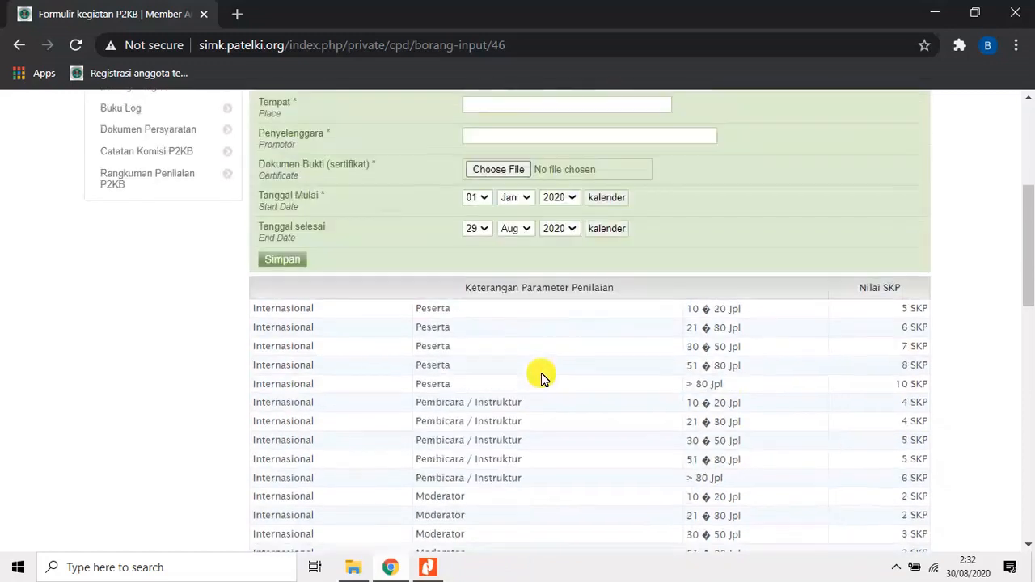
{"action": "left_click", "coordinate": [484, 296]}
{"action": "type", "text": "10"}
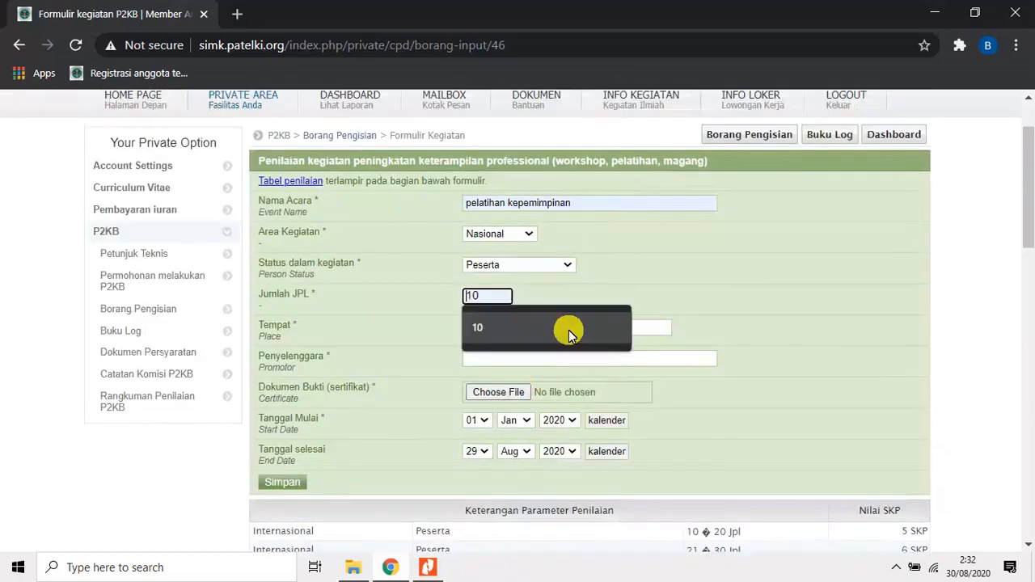
{"action": "left_click", "coordinate": [484, 327]}
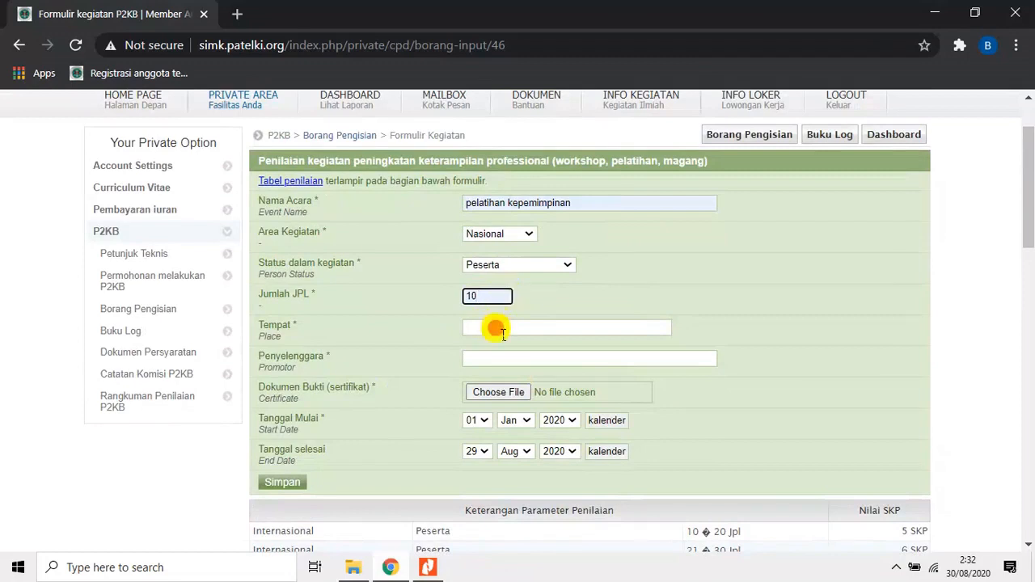
- Fill in makassar as the Tempat and dpp Patelki as the Penyelenggara of the training
{"action": "left_click", "coordinate": [492, 327]}
{"action": "left_click", "coordinate": [518, 362]}
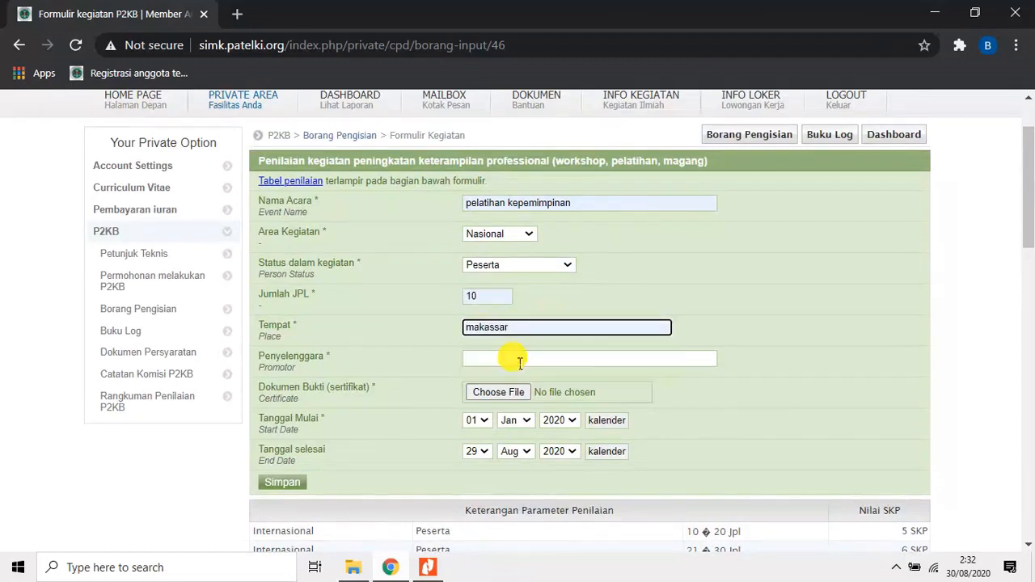
{"action": "left_click", "coordinate": [518, 360]}
{"action": "left_click", "coordinate": [528, 392]}
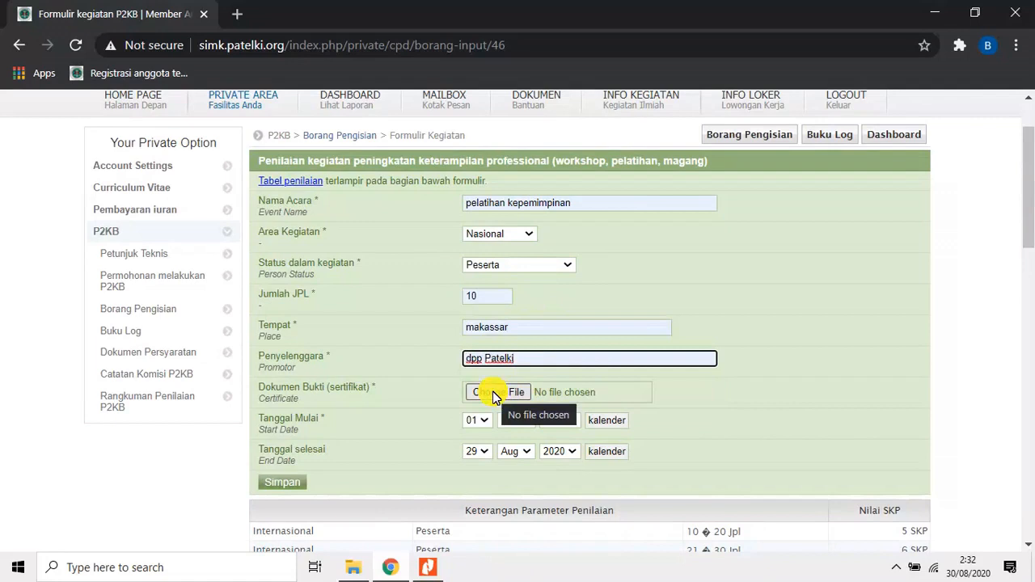
- Attach the seminar makasar2_opt_opt PDF from Documents as the Dokumen Bukti (sertifikat)
{"action": "left_click", "coordinate": [495, 396]}
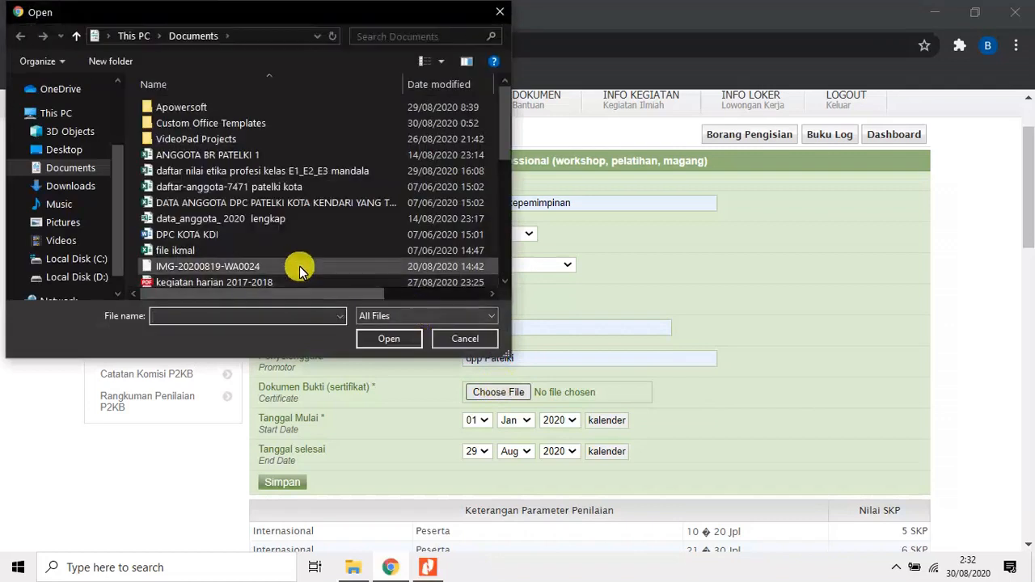
{"action": "scroll", "coordinate": [299, 267], "scroll_direction": "down", "scroll_amount": 2}
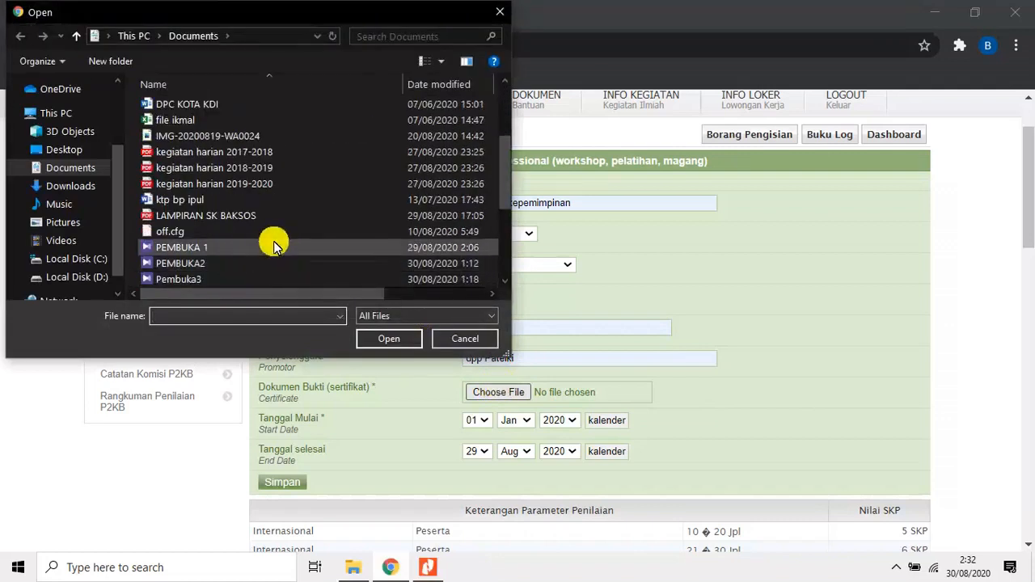
{"action": "scroll", "coordinate": [273, 238], "scroll_direction": "down", "scroll_amount": 4}
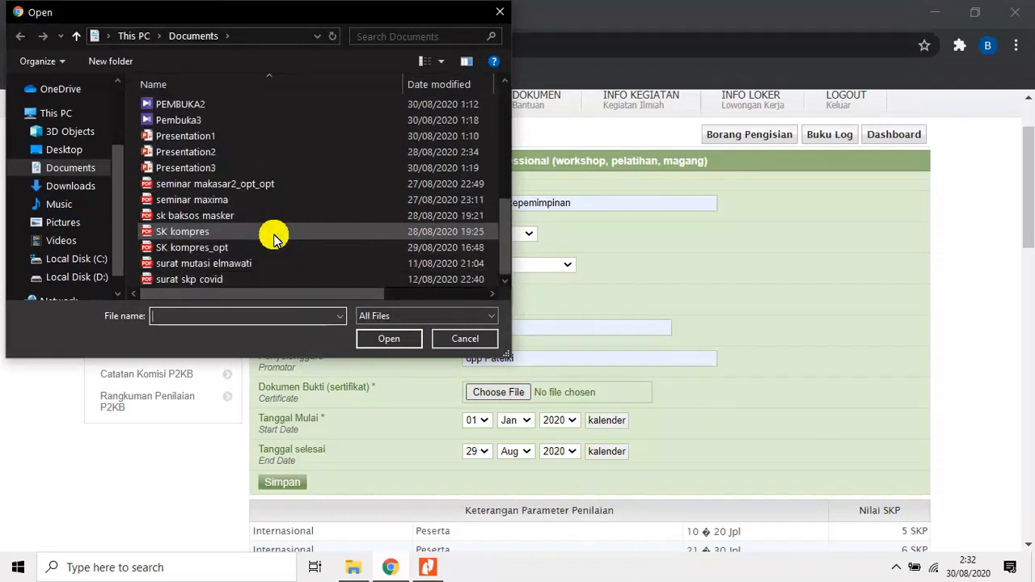
{"action": "left_click", "coordinate": [264, 186]}
{"action": "left_click", "coordinate": [381, 343]}
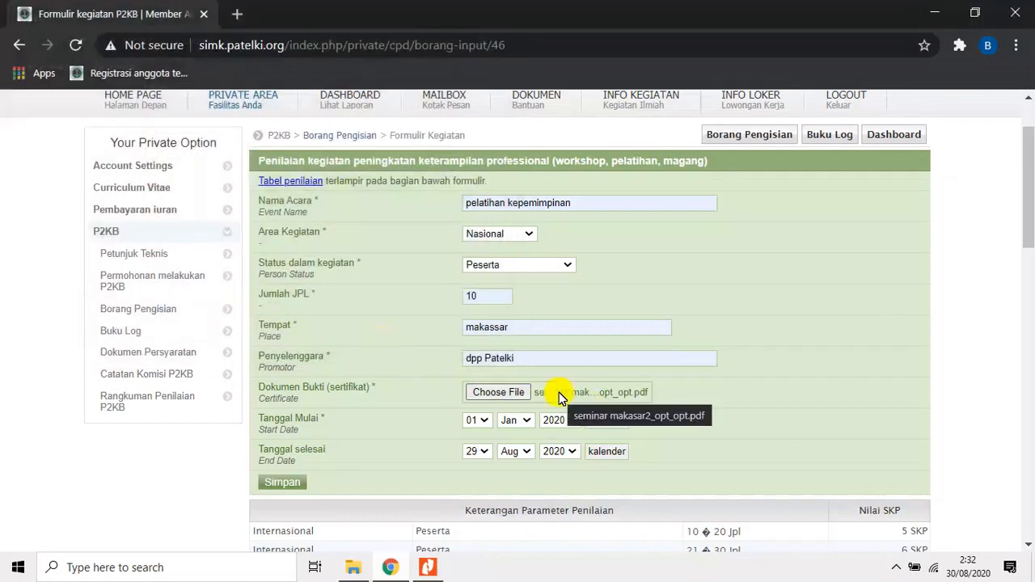
- Set the training's Tanggal Mulai to 30 Nov 2019, consulting the date on the certificate in Nitro Pro
{"action": "left_click", "coordinate": [428, 567]}
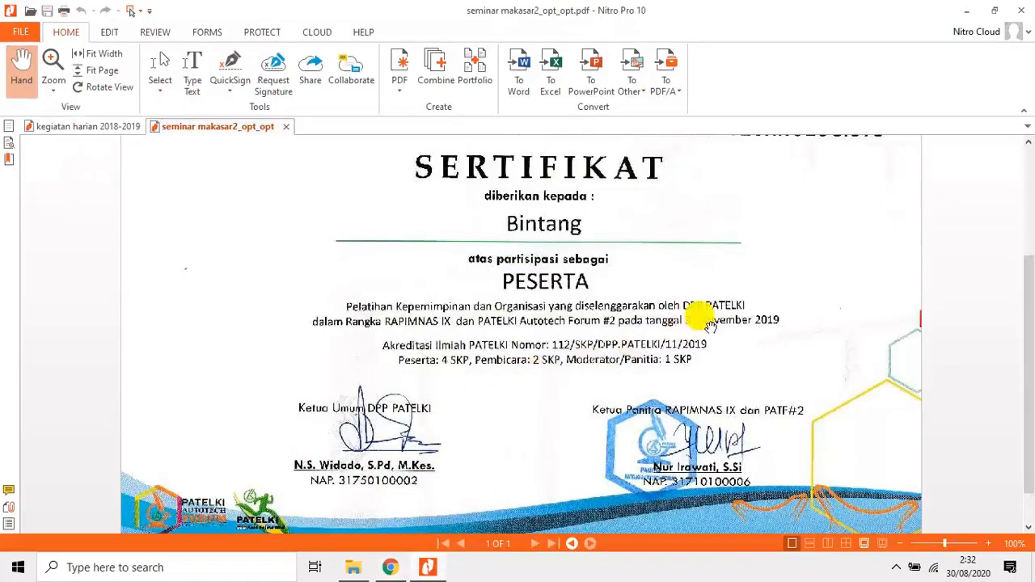
{"action": "left_click", "coordinate": [389, 568]}
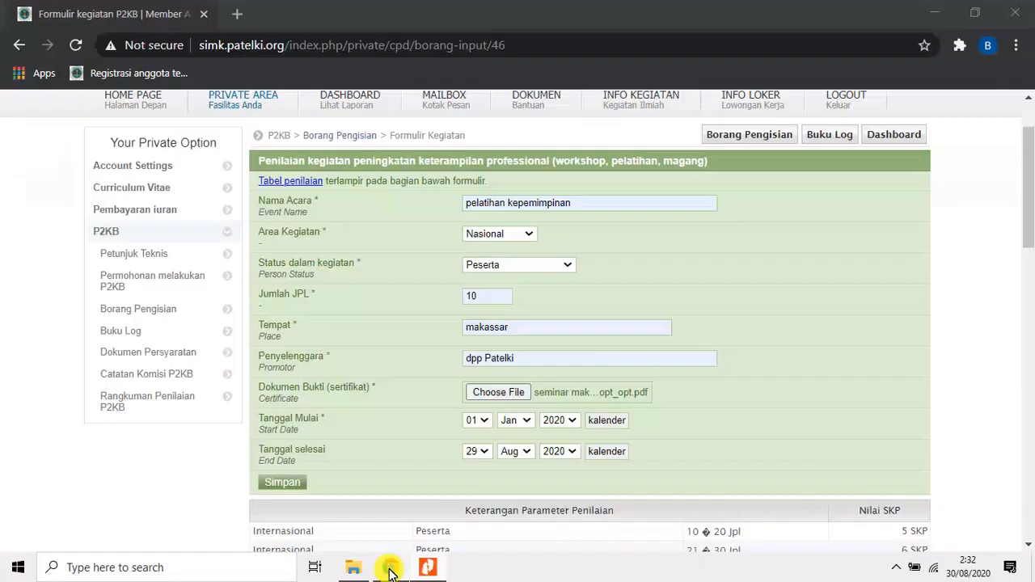
{"action": "left_click", "coordinate": [476, 421]}
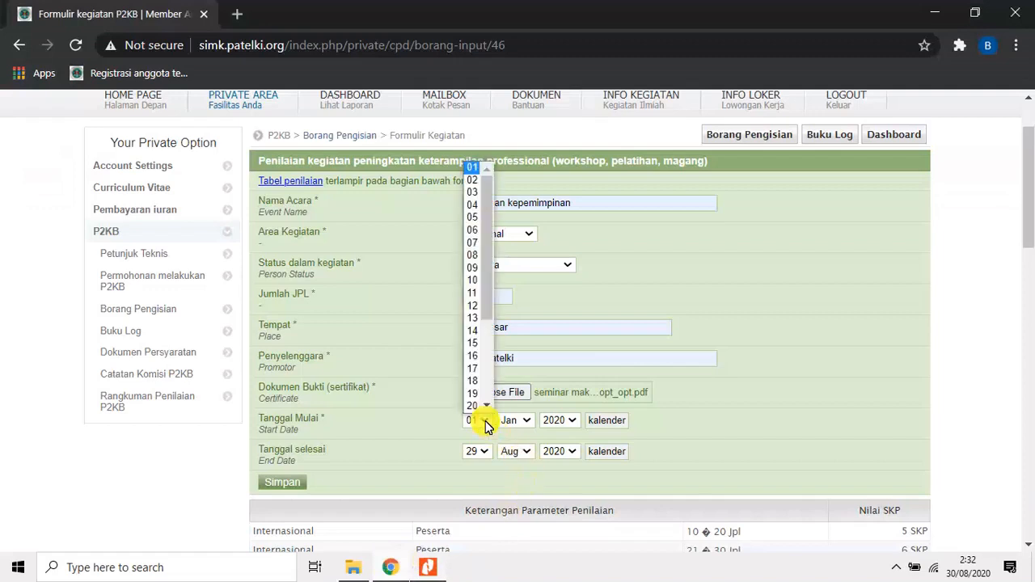
{"action": "scroll", "coordinate": [478, 404], "scroll_direction": "down", "scroll_amount": 2}
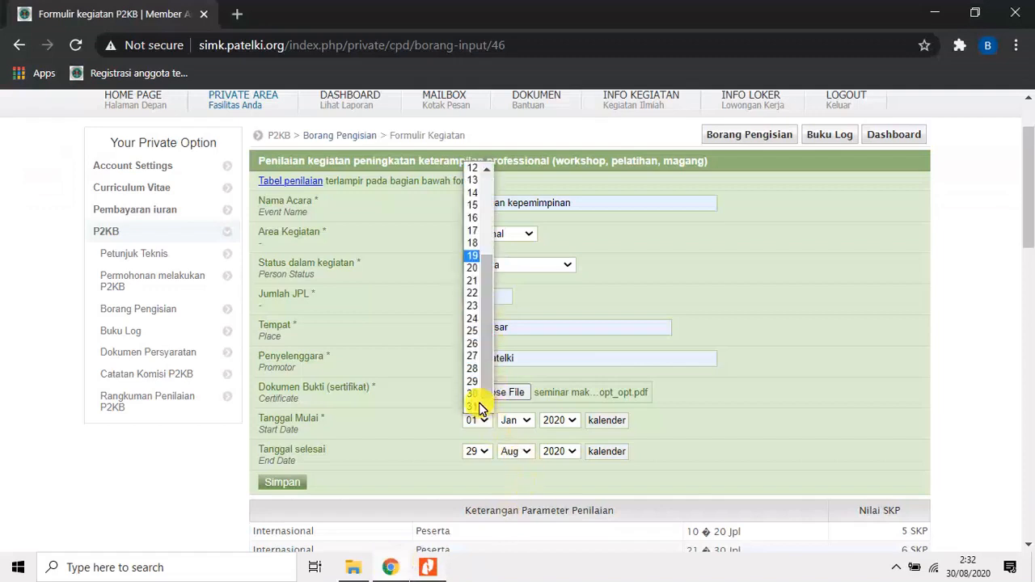
{"action": "left_click", "coordinate": [474, 398]}
{"action": "left_click", "coordinate": [522, 420]}
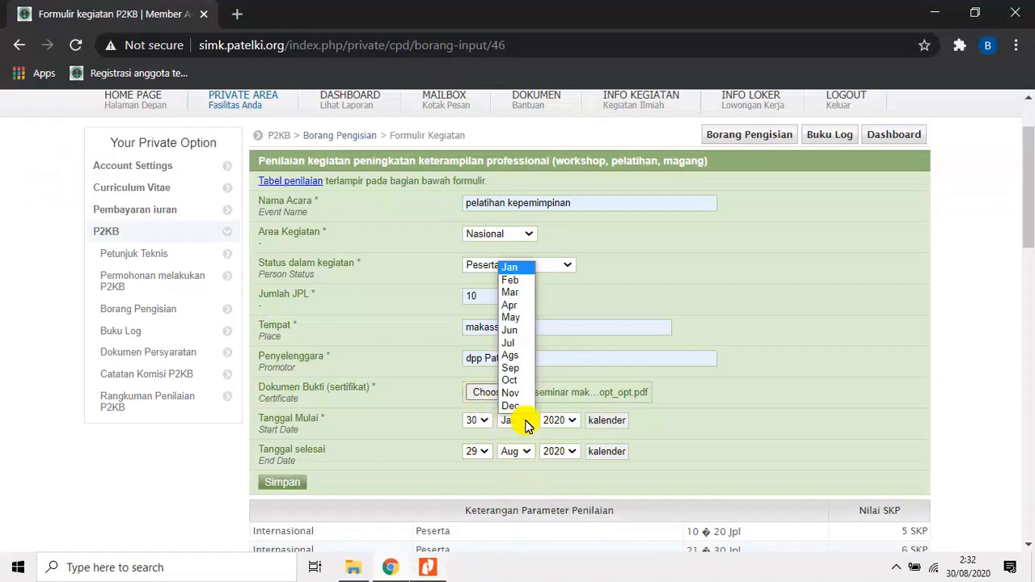
{"action": "left_click", "coordinate": [516, 393]}
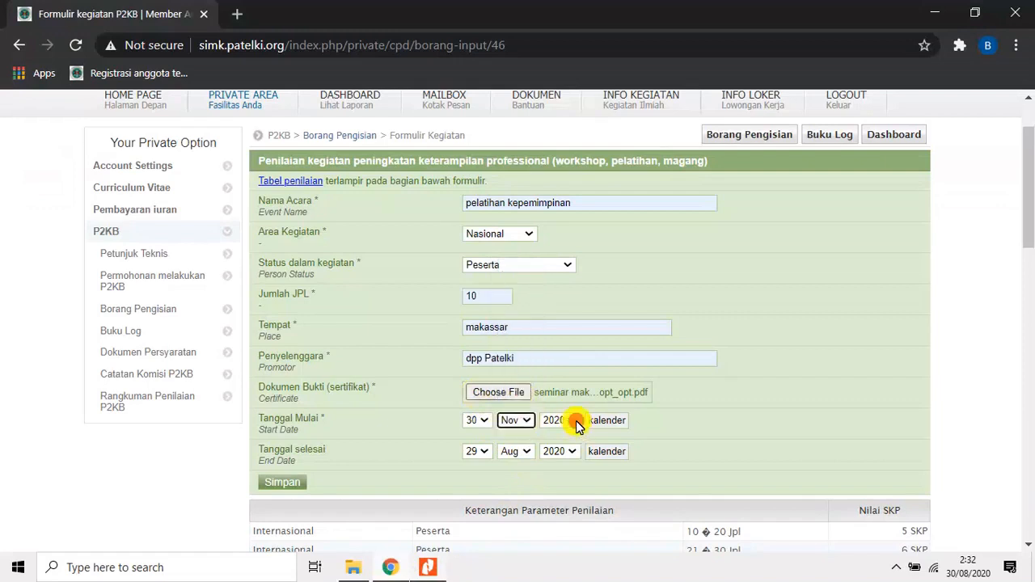
{"action": "left_click", "coordinate": [576, 426]}
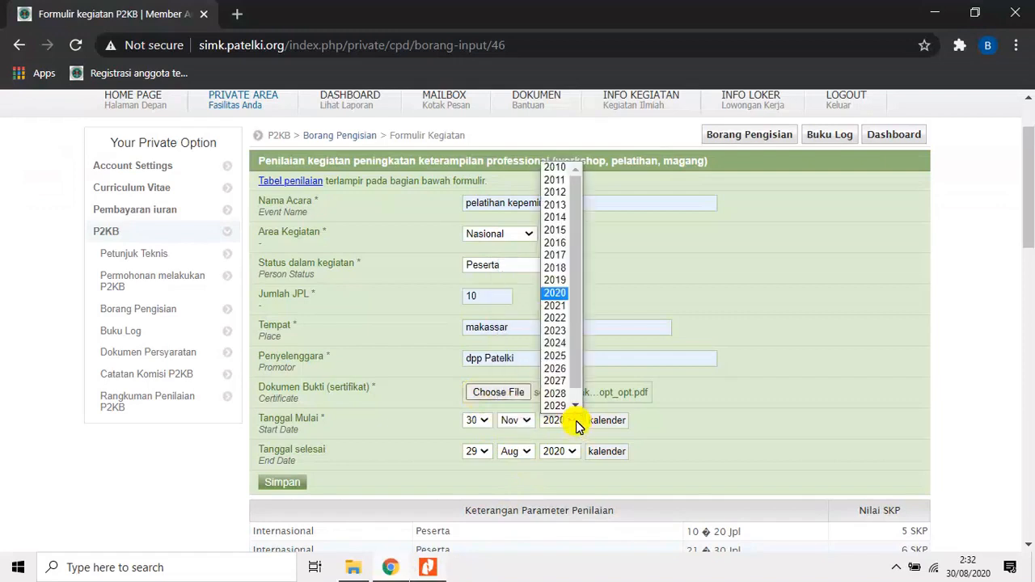
{"action": "left_click", "coordinate": [557, 284]}
- Set the training's Tanggal selesai to 30 Nov 2019 and save the entry
{"action": "left_click", "coordinate": [484, 452]}
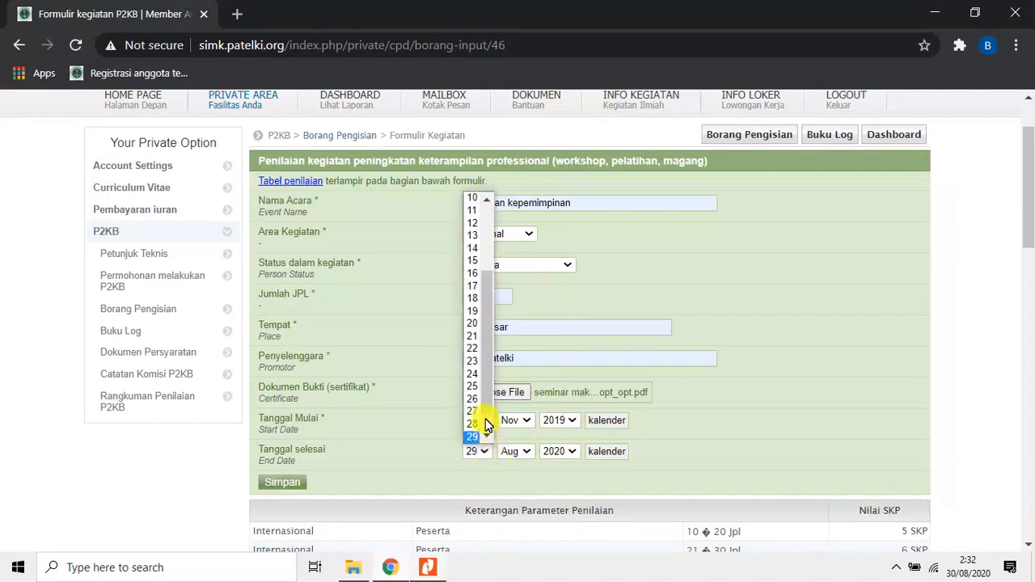
{"action": "scroll", "coordinate": [484, 404], "scroll_direction": "down", "scroll_amount": 1}
{"action": "left_click", "coordinate": [479, 423]}
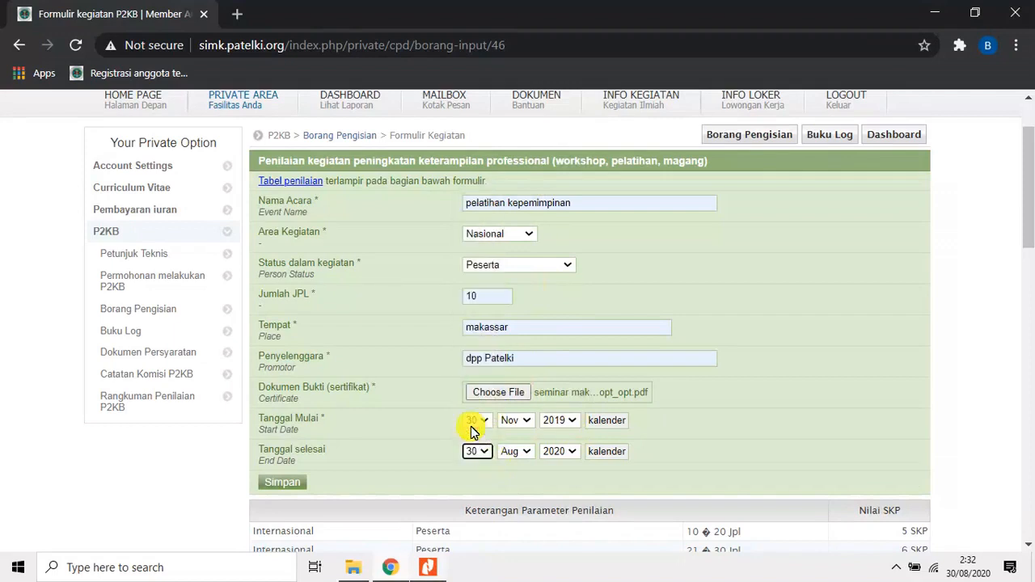
{"action": "left_click", "coordinate": [529, 452]}
{"action": "left_click", "coordinate": [519, 425]}
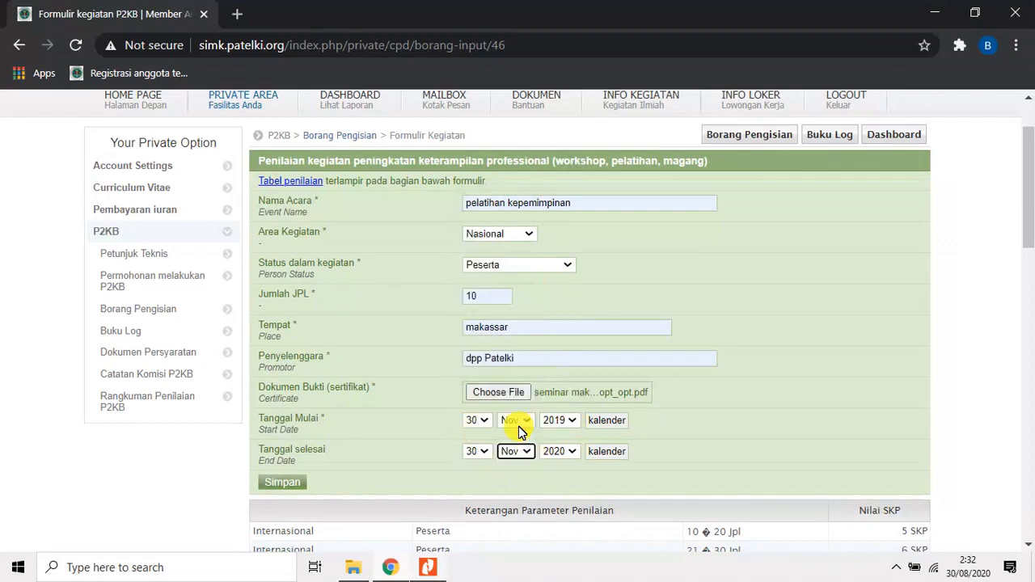
{"action": "left_click", "coordinate": [574, 453]}
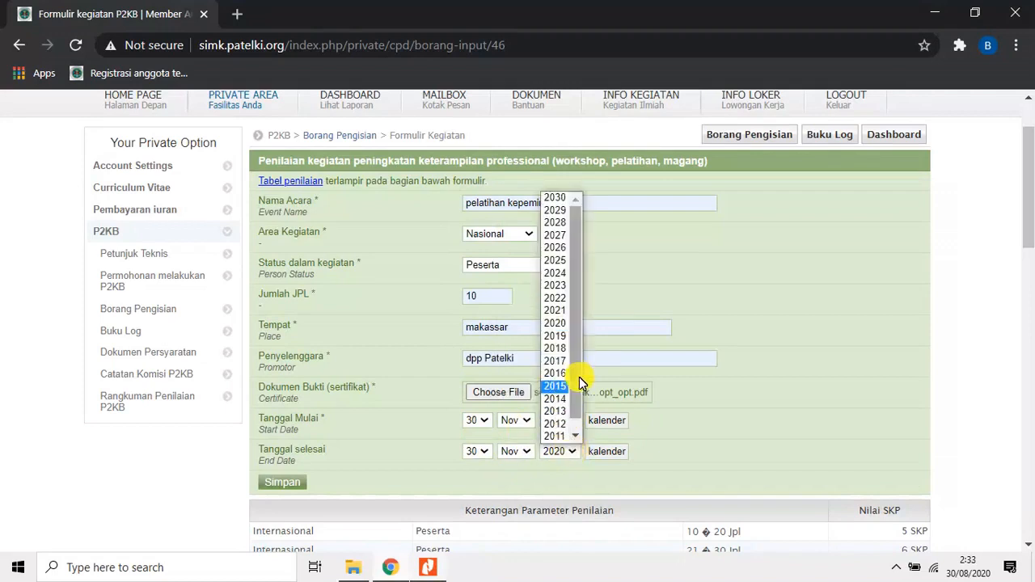
{"action": "left_click", "coordinate": [556, 336]}
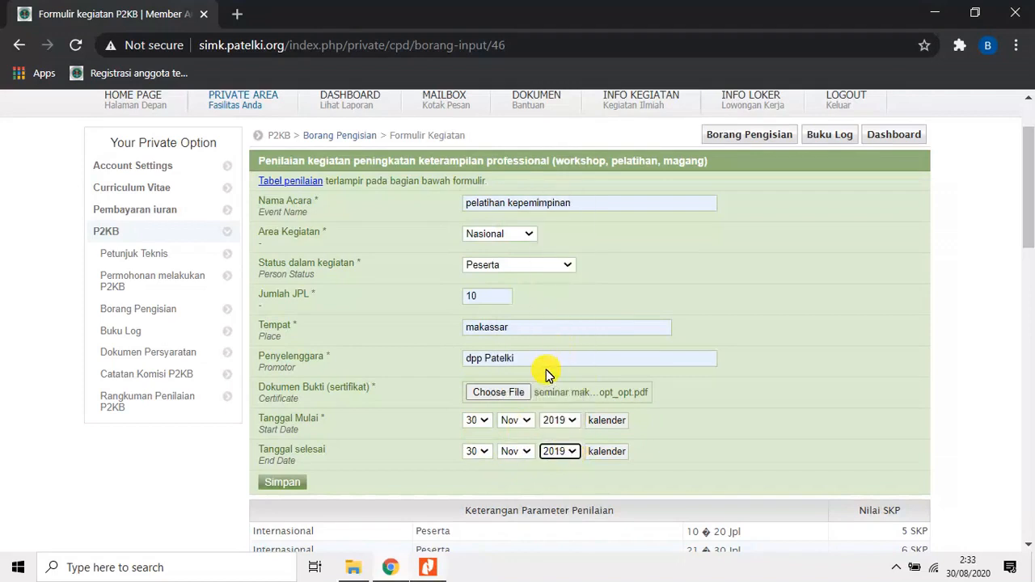
{"action": "left_click", "coordinate": [297, 485]}
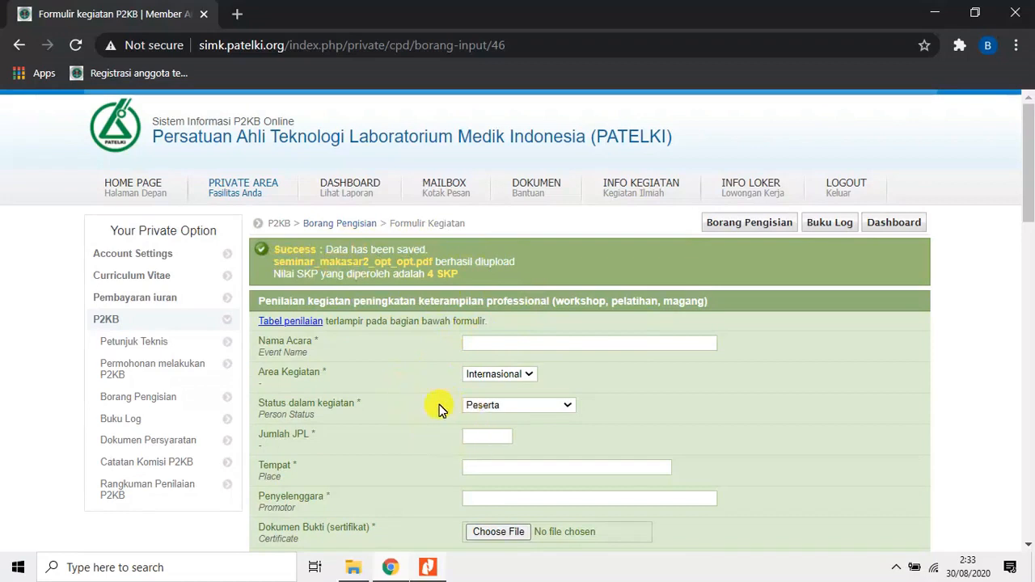
- Look over the saved form page, return to Borang Pengisian and list the activities for semua ranah
{"action": "scroll", "coordinate": [485, 373], "scroll_direction": "down", "scroll_amount": 2}
{"action": "scroll", "coordinate": [477, 388], "scroll_direction": "down", "scroll_amount": 1}
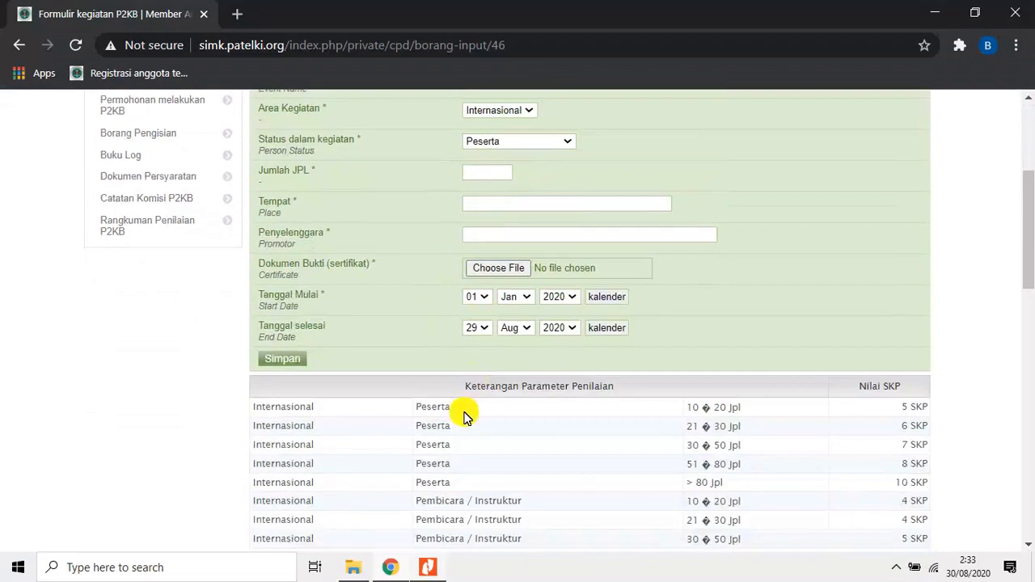
{"action": "scroll", "coordinate": [462, 411], "scroll_direction": "up", "scroll_amount": 2}
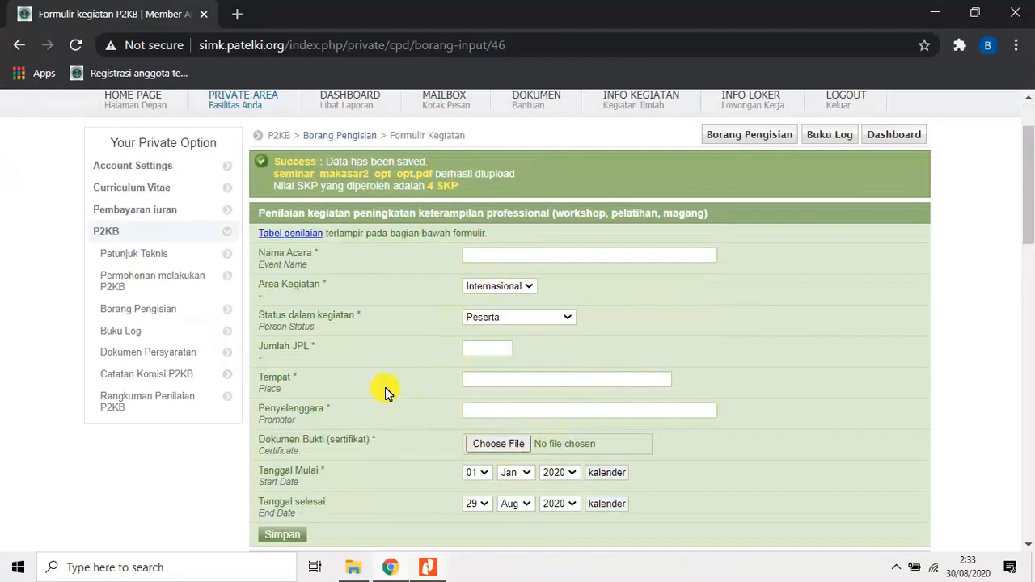
{"action": "left_click", "coordinate": [166, 313]}
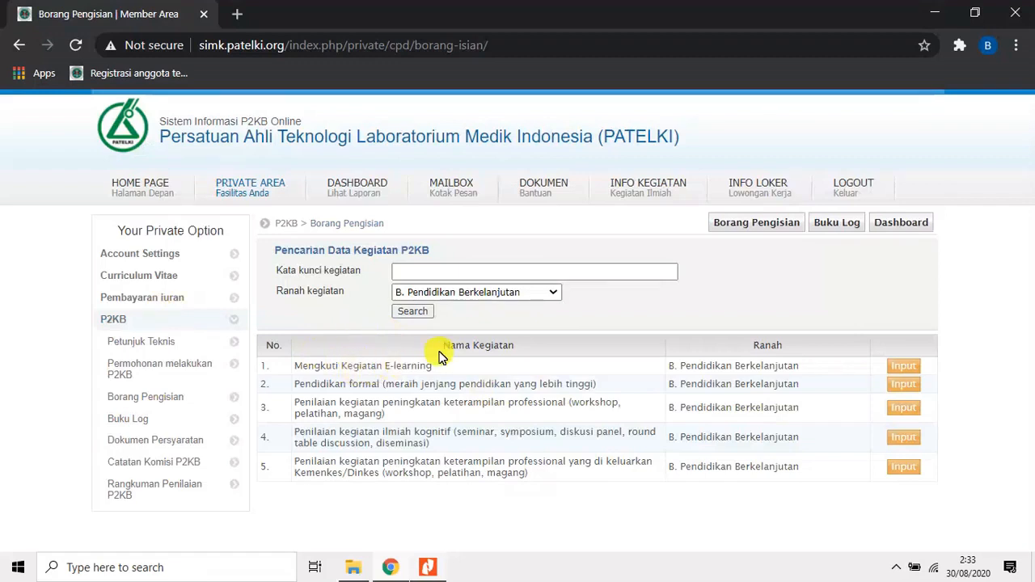
{"action": "left_click", "coordinate": [553, 296]}
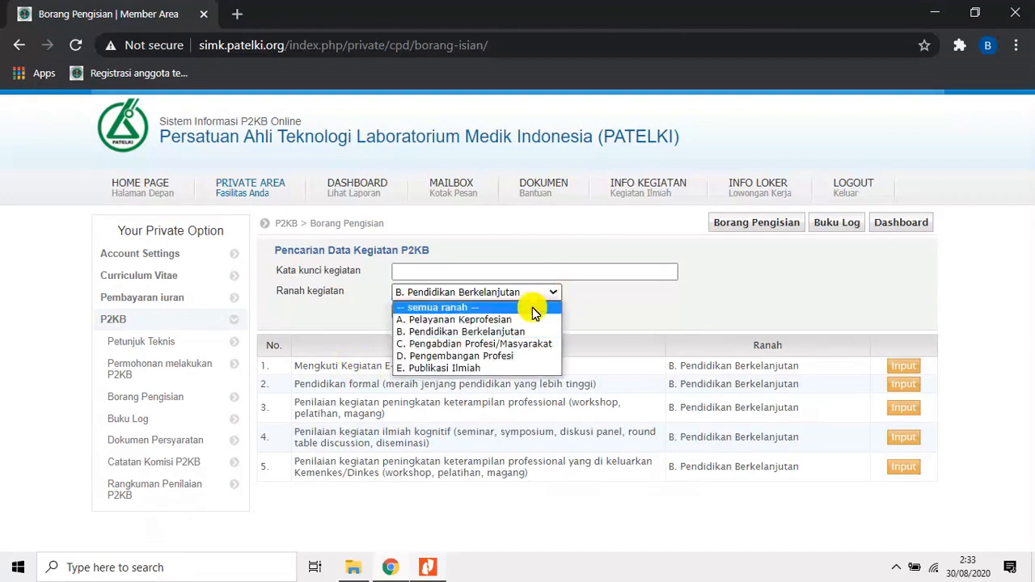
{"action": "left_click", "coordinate": [534, 306]}
{"action": "left_click", "coordinate": [429, 312]}
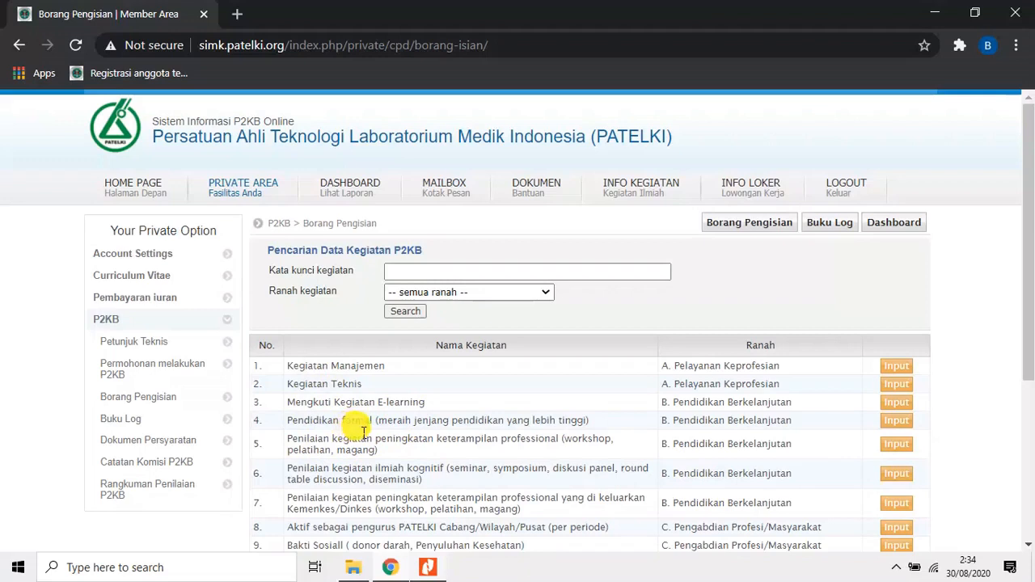
- Open the Buku Log and show the recorded activities for the 2018/2019 period
{"action": "left_click", "coordinate": [132, 419]}
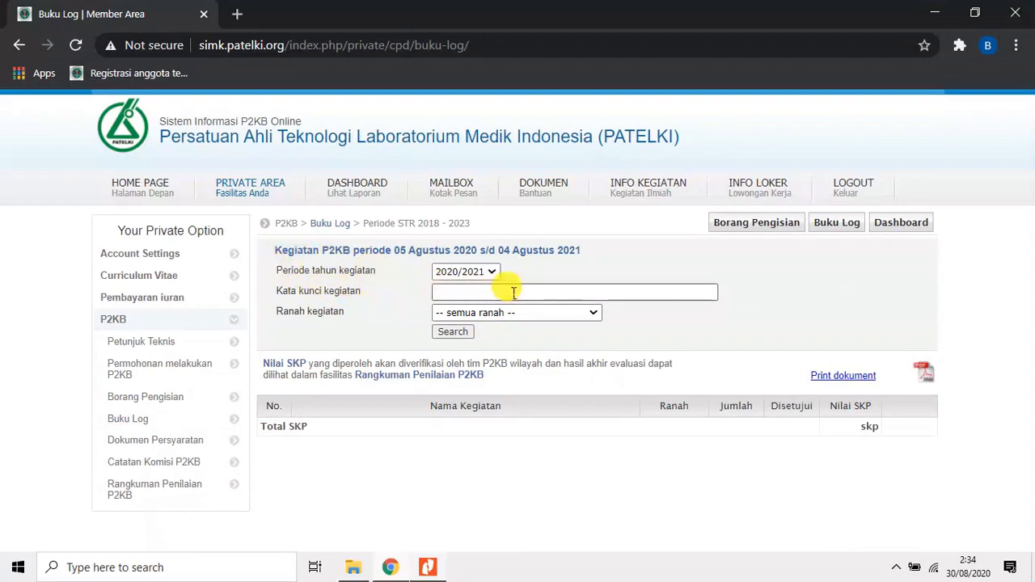
{"action": "left_click", "coordinate": [492, 273]}
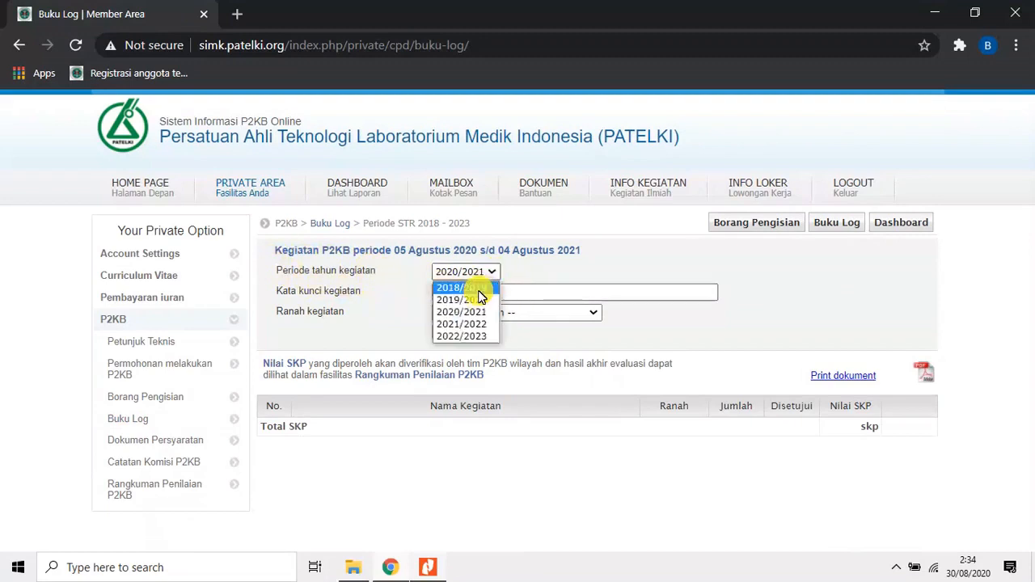
{"action": "left_click", "coordinate": [478, 290]}
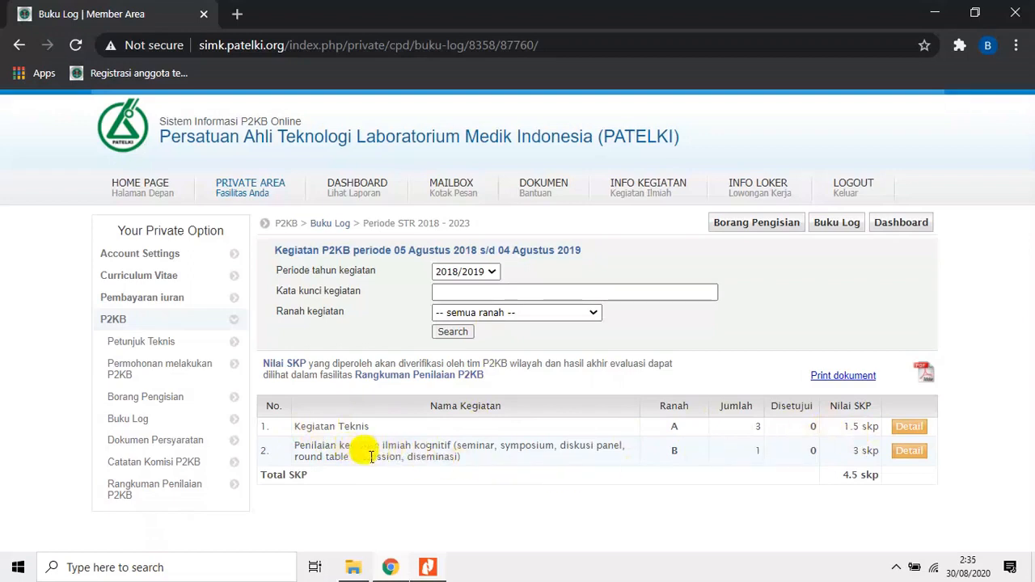
- Open the details of Kegiatan Teknis, review its recorded entries, and reselect the 2018/2019 period
{"action": "left_click", "coordinate": [912, 427]}
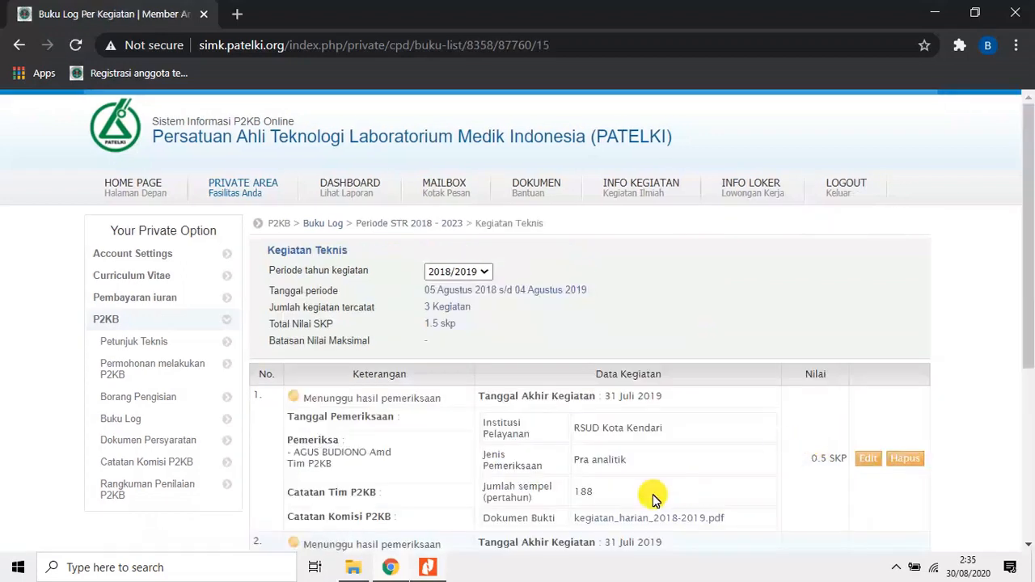
{"action": "scroll", "coordinate": [653, 492], "scroll_direction": "down", "scroll_amount": 3}
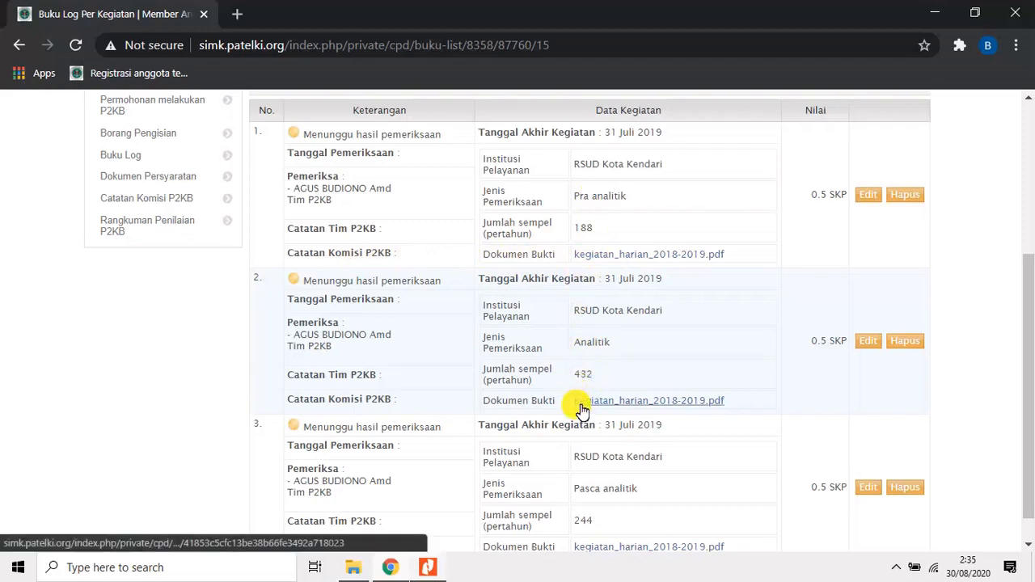
{"action": "scroll", "coordinate": [581, 409], "scroll_direction": "down", "scroll_amount": 1}
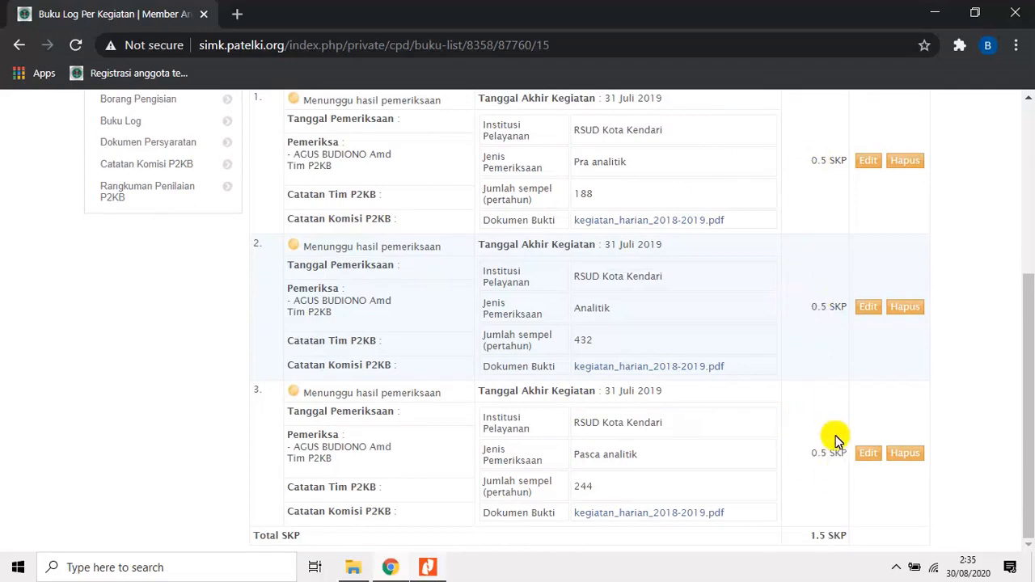
{"action": "scroll", "coordinate": [867, 434], "scroll_direction": "up", "scroll_amount": 3}
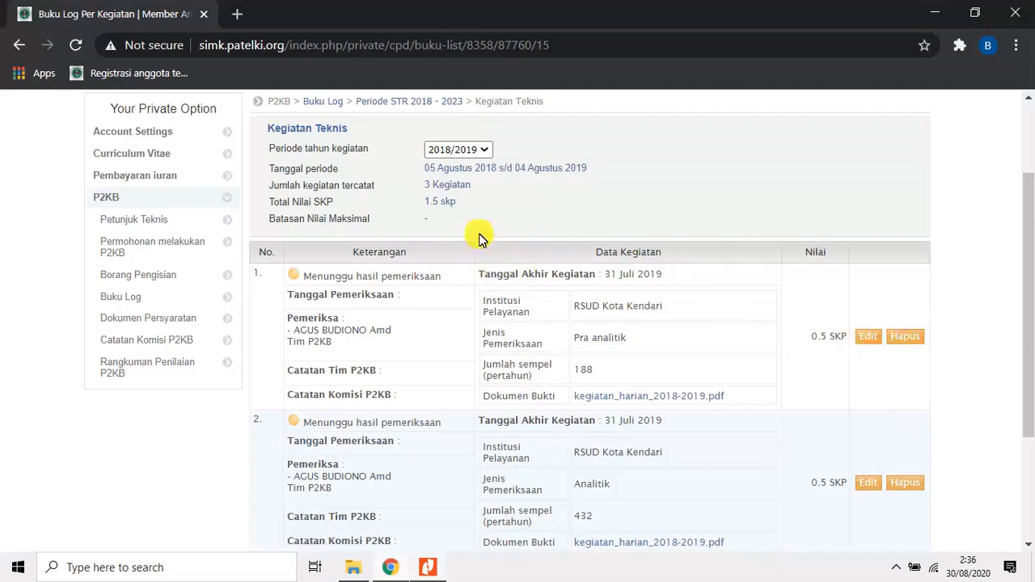
{"action": "left_click", "coordinate": [485, 149]}
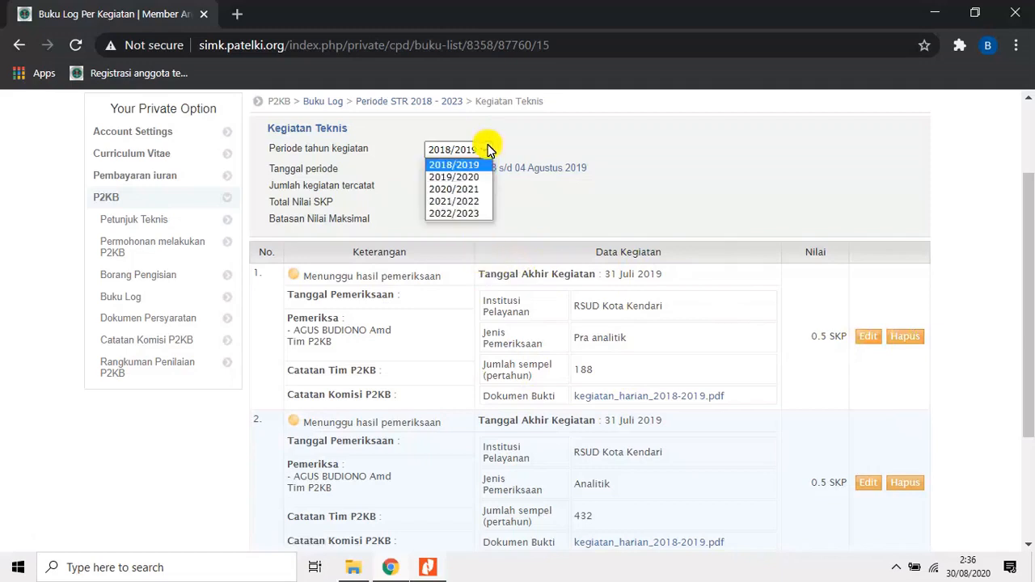
{"action": "left_click", "coordinate": [469, 166]}
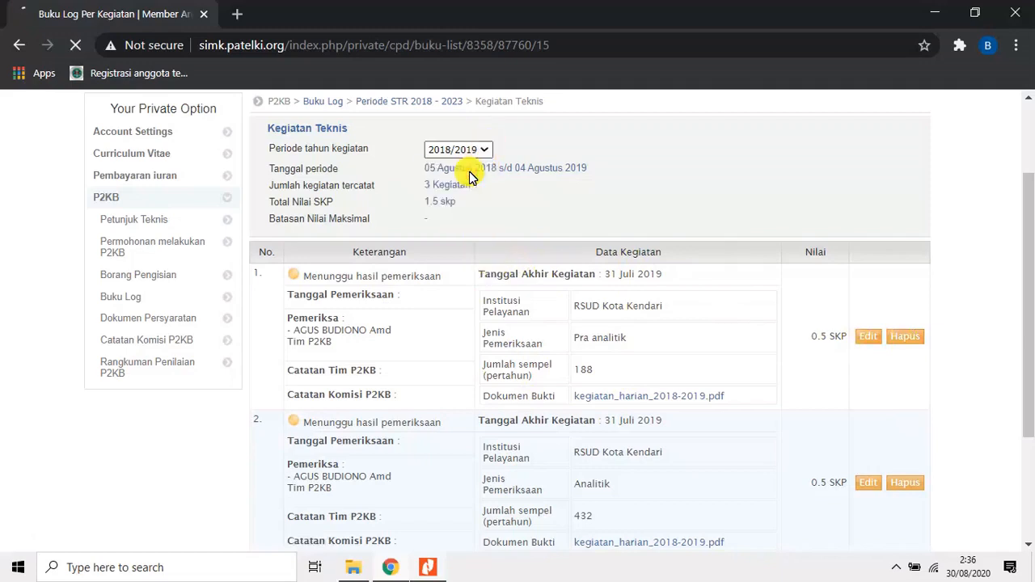